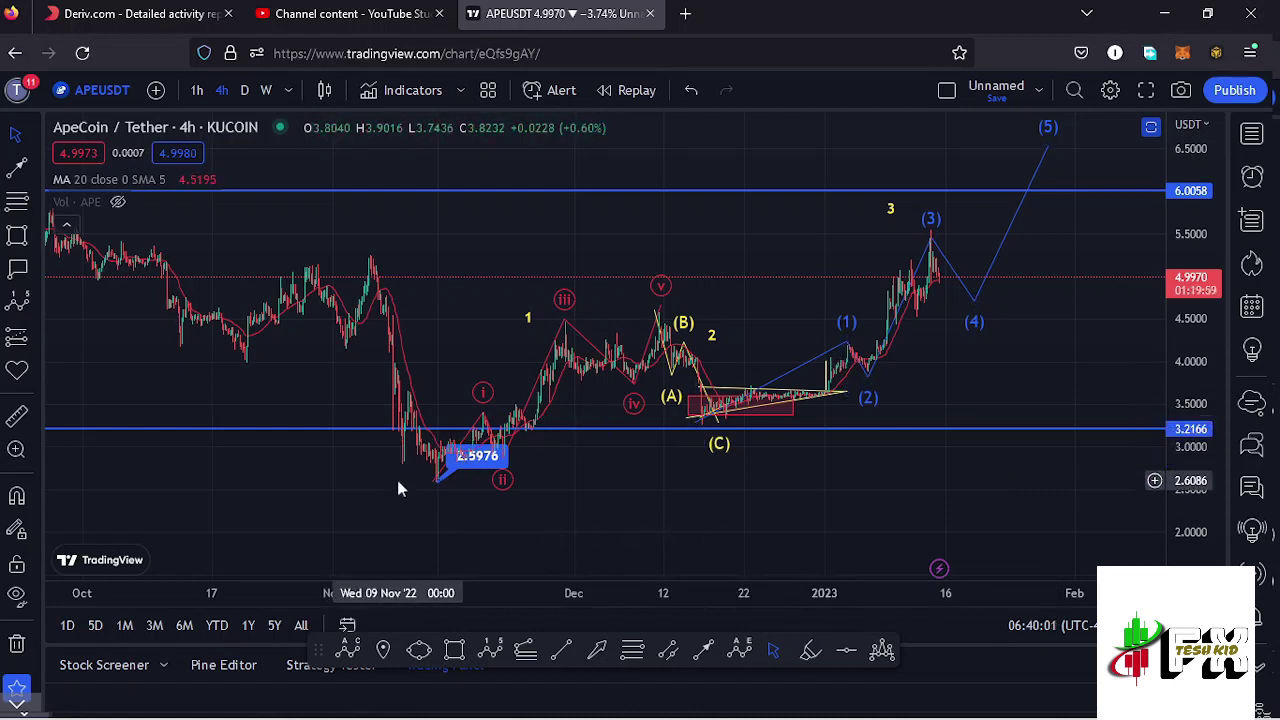
{"action": "scroll", "coordinate": [396, 476], "scroll_direction": "up", "scroll_amount": 2}
{"action": "left_click_drag", "start_coordinate": [527, 483], "coordinate": [573, 485]}
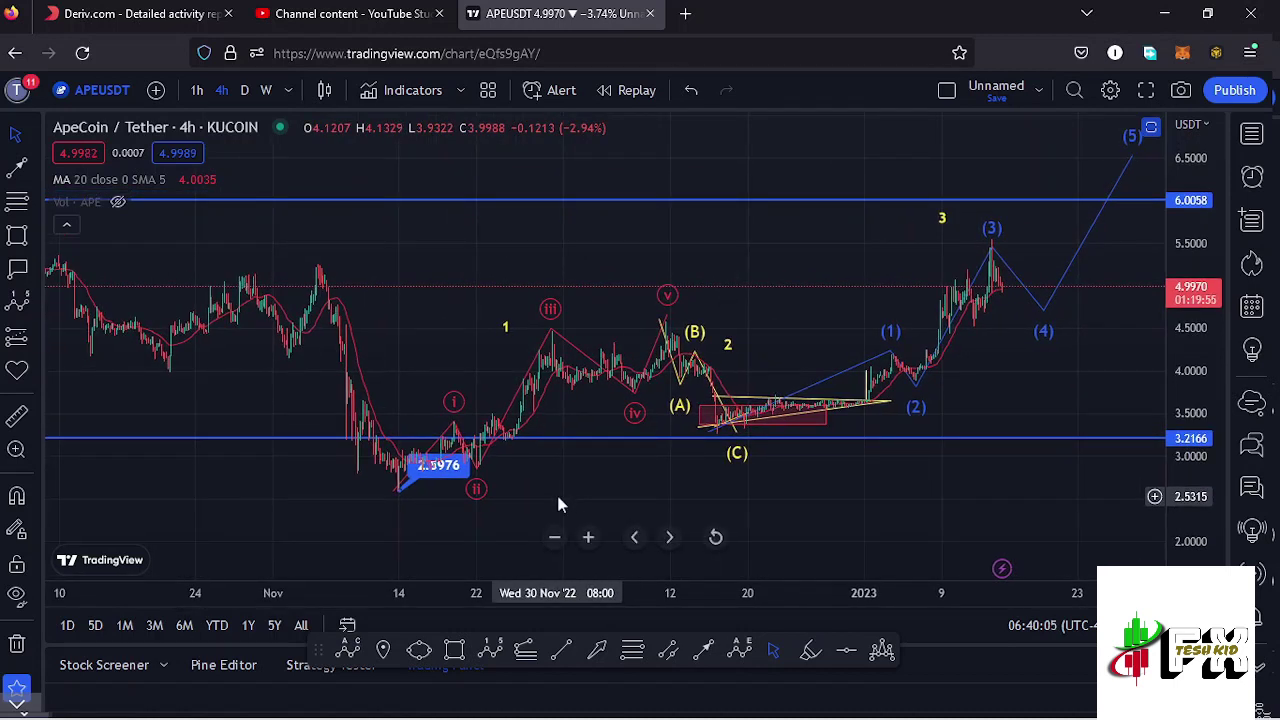
{"action": "left_click_drag", "start_coordinate": [566, 504], "coordinate": [579, 510]}
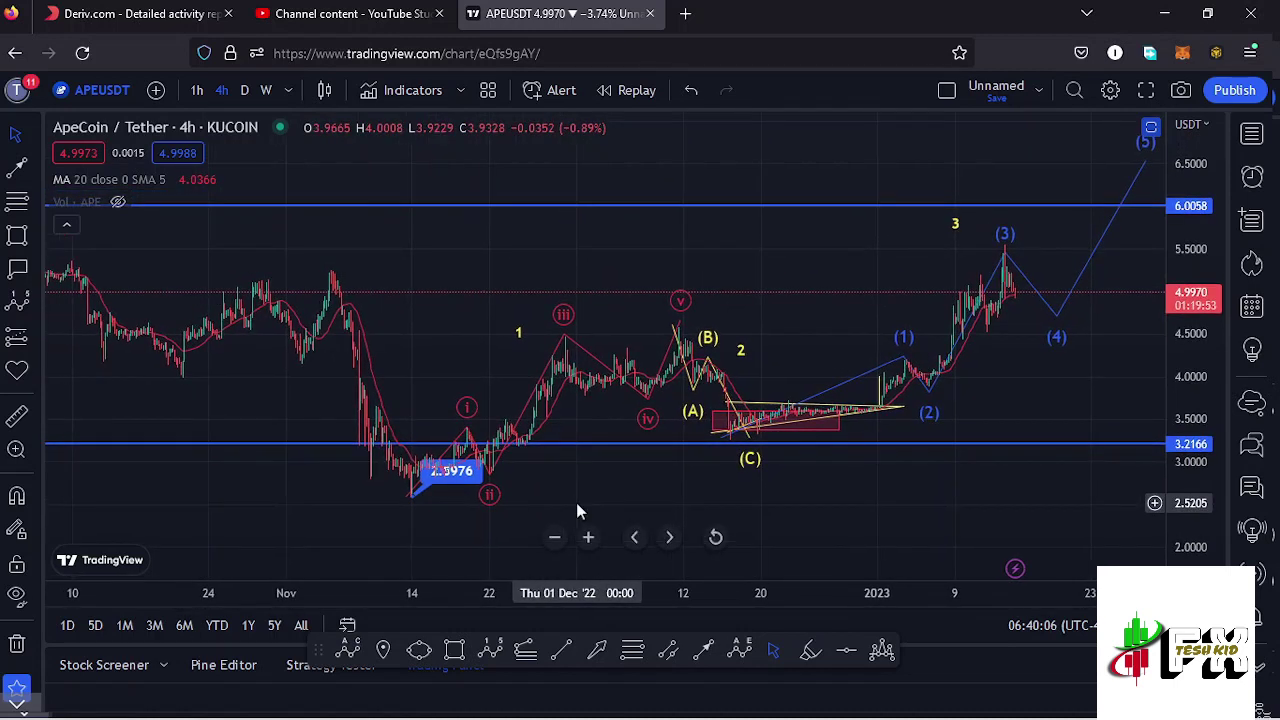
{"action": "scroll", "coordinate": [600, 470], "scroll_direction": "right", "scroll_amount": 2}
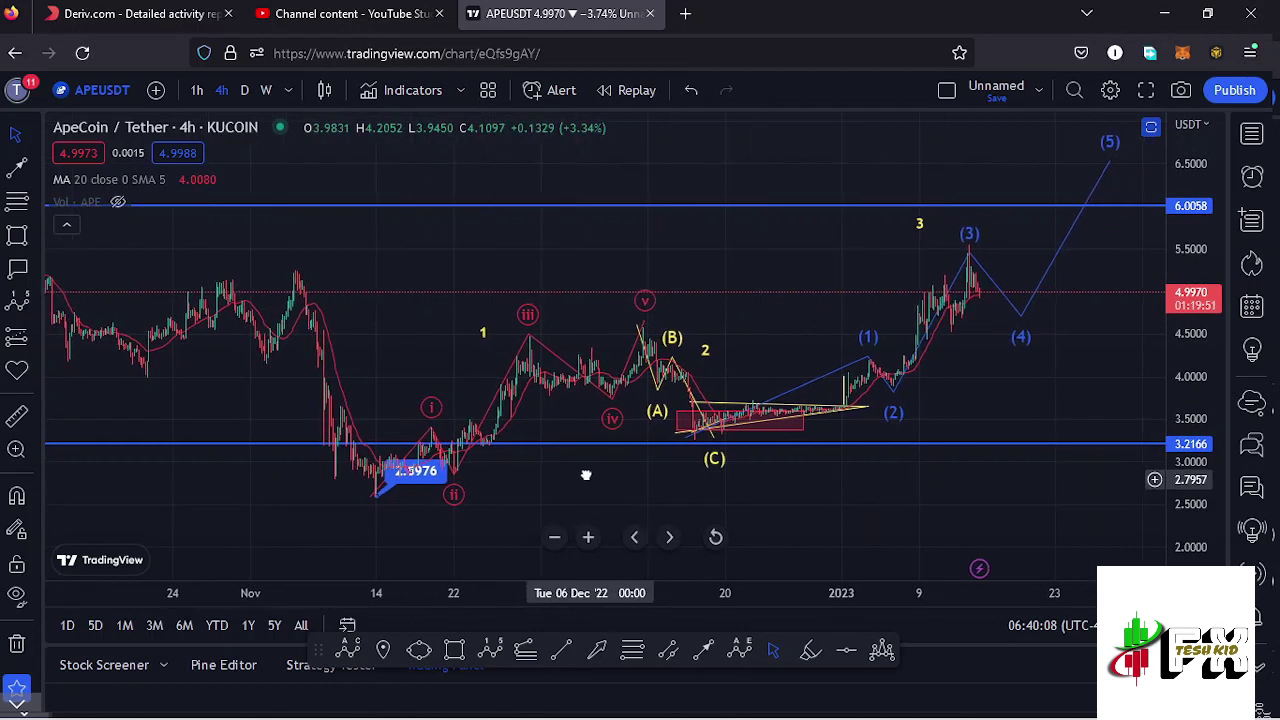
{"action": "double_click", "coordinate": [1190, 470]}
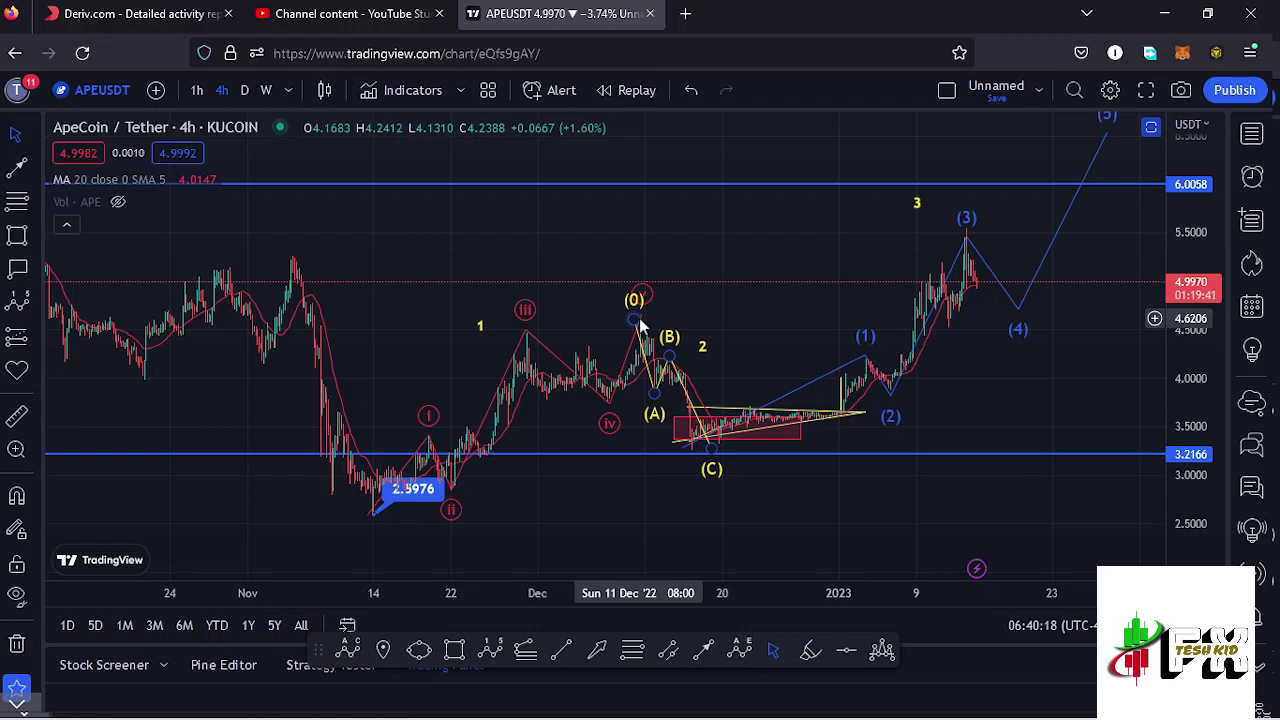
{"action": "left_click", "coordinate": [467, 328]}
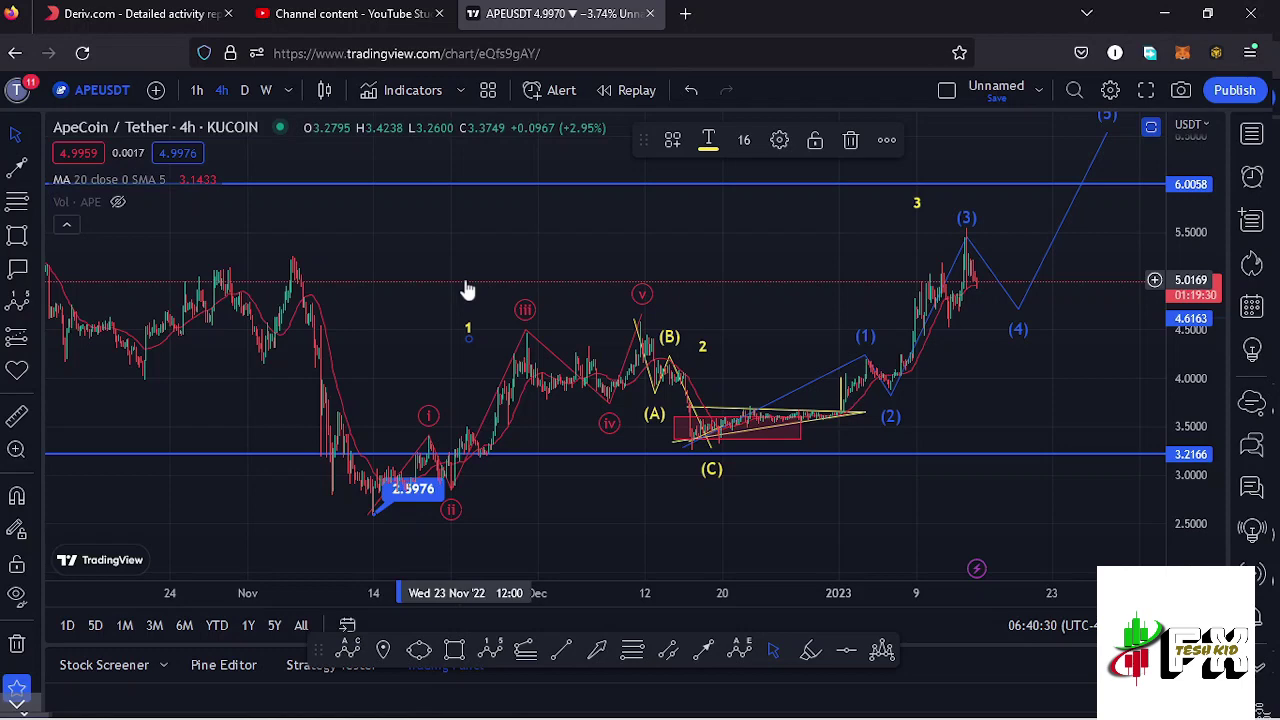
{"action": "scroll", "coordinate": [699, 384], "scroll_direction": "up", "scroll_amount": 2}
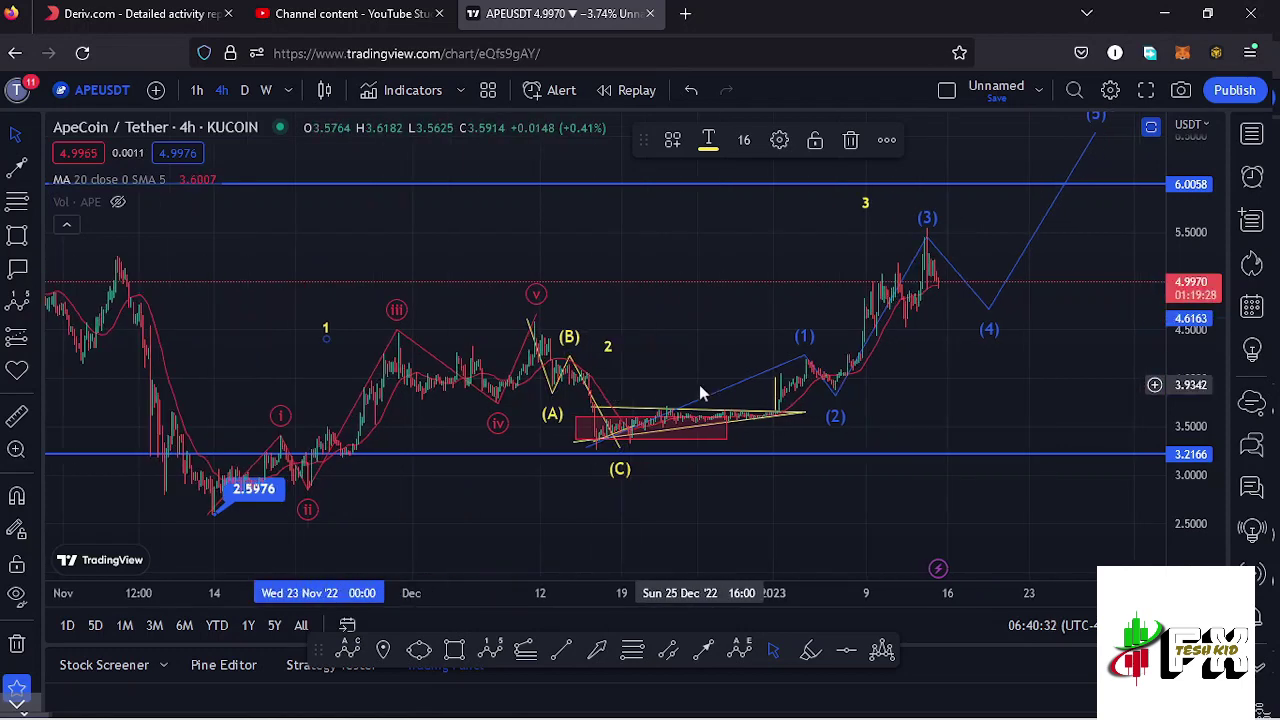
{"action": "left_click_drag", "start_coordinate": [688, 354], "coordinate": [709, 344]}
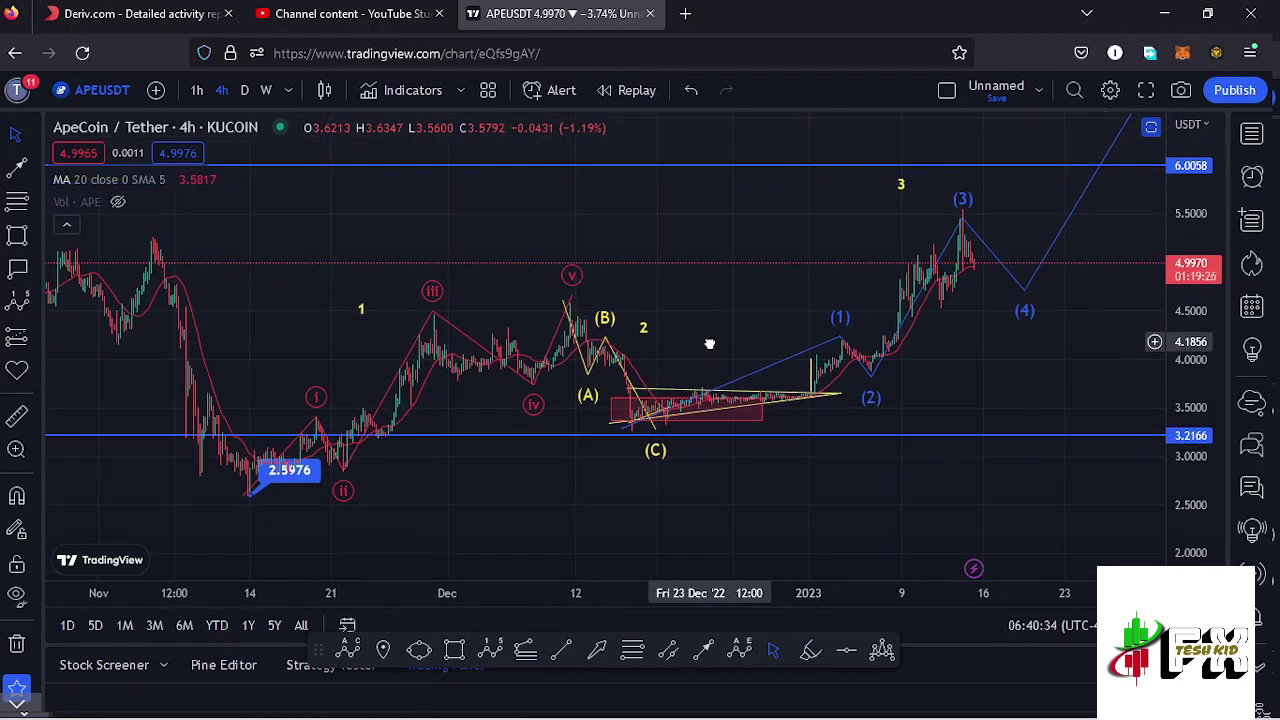
{"action": "left_click", "coordinate": [570, 328]}
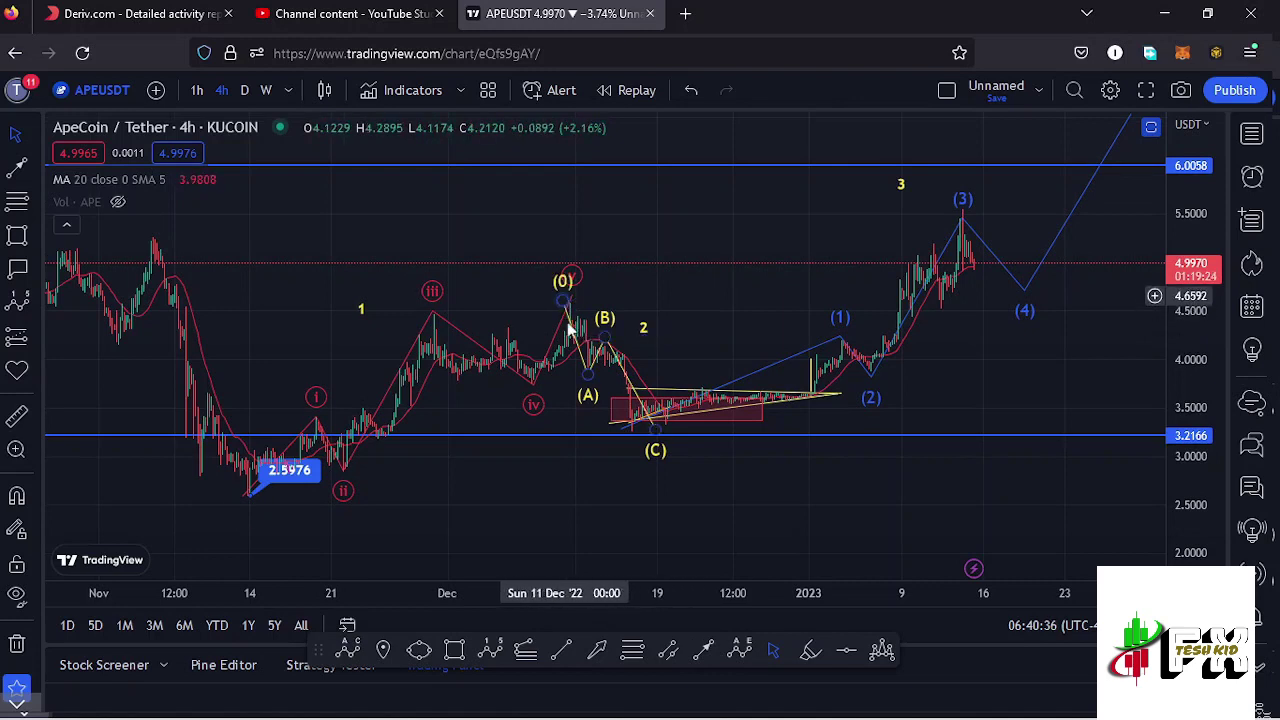
{"action": "left_click", "coordinate": [650, 428]}
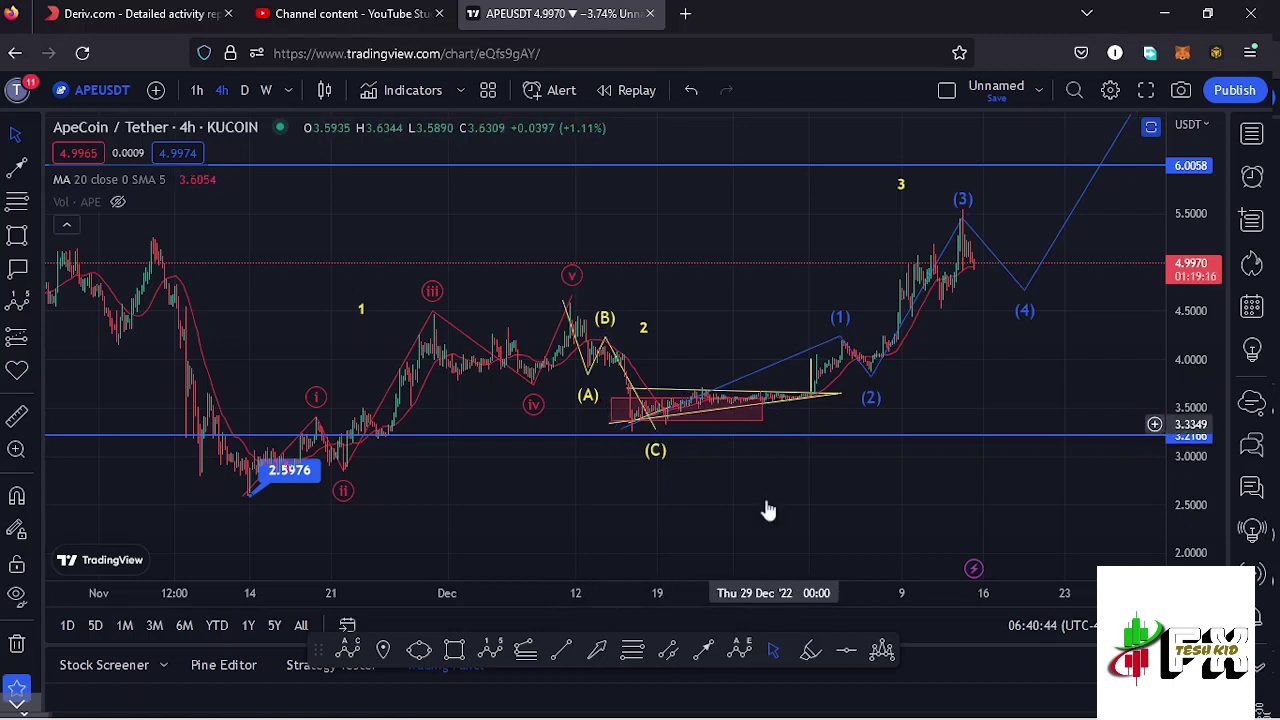
Draw a Fib retracement from the 2.5905 November low to the 4.6109 high, with 0.618 at 3.3623.
{"action": "left_click", "coordinate": [632, 652]}
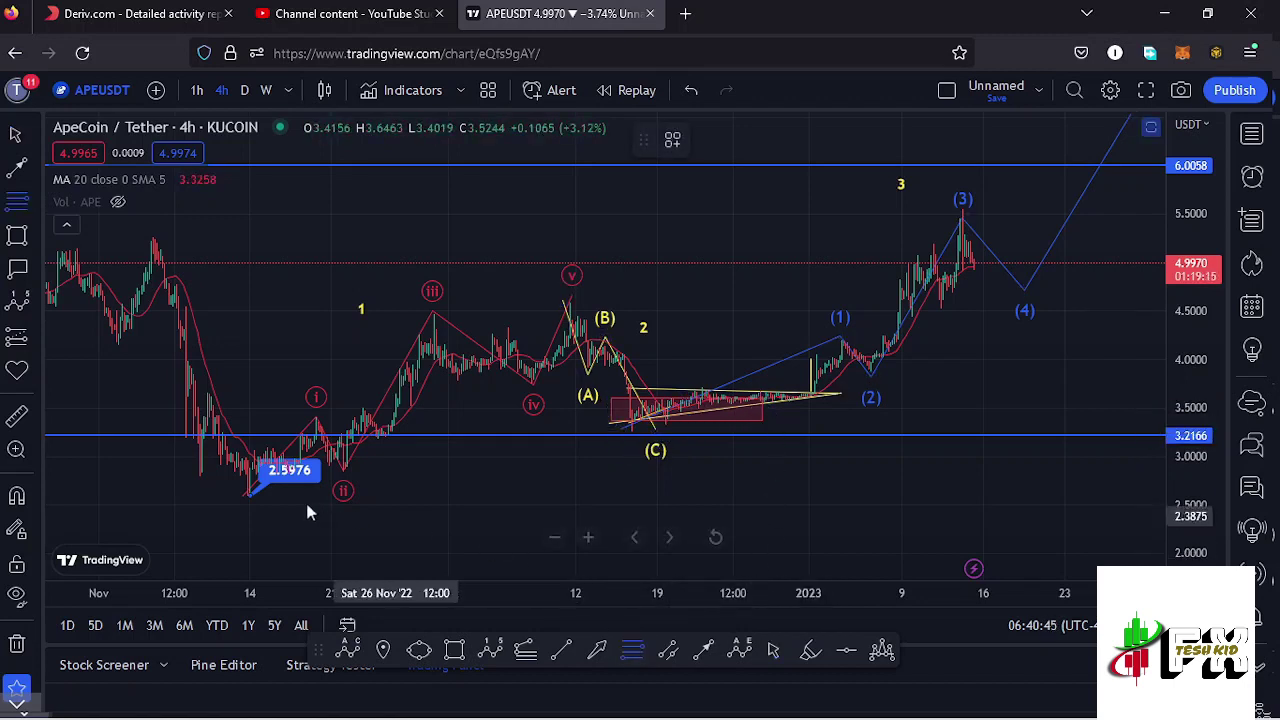
{"action": "left_click", "coordinate": [249, 496]}
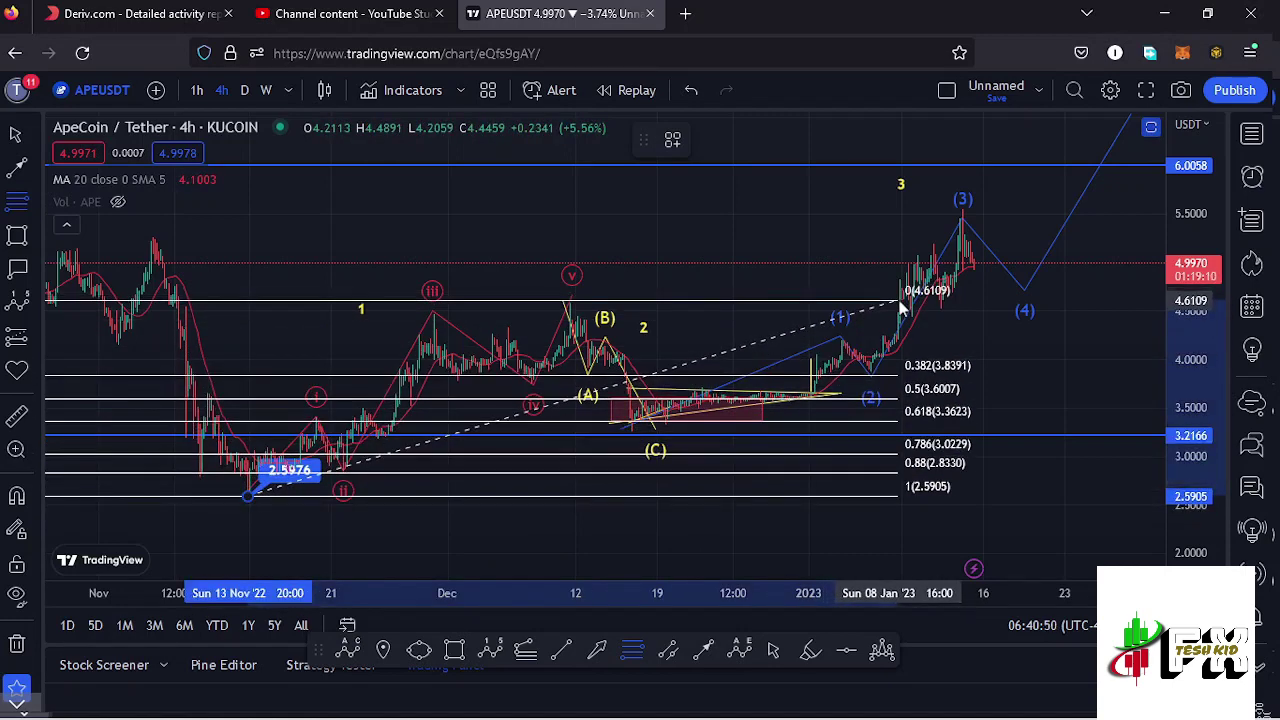
{"action": "left_click", "coordinate": [899, 301]}
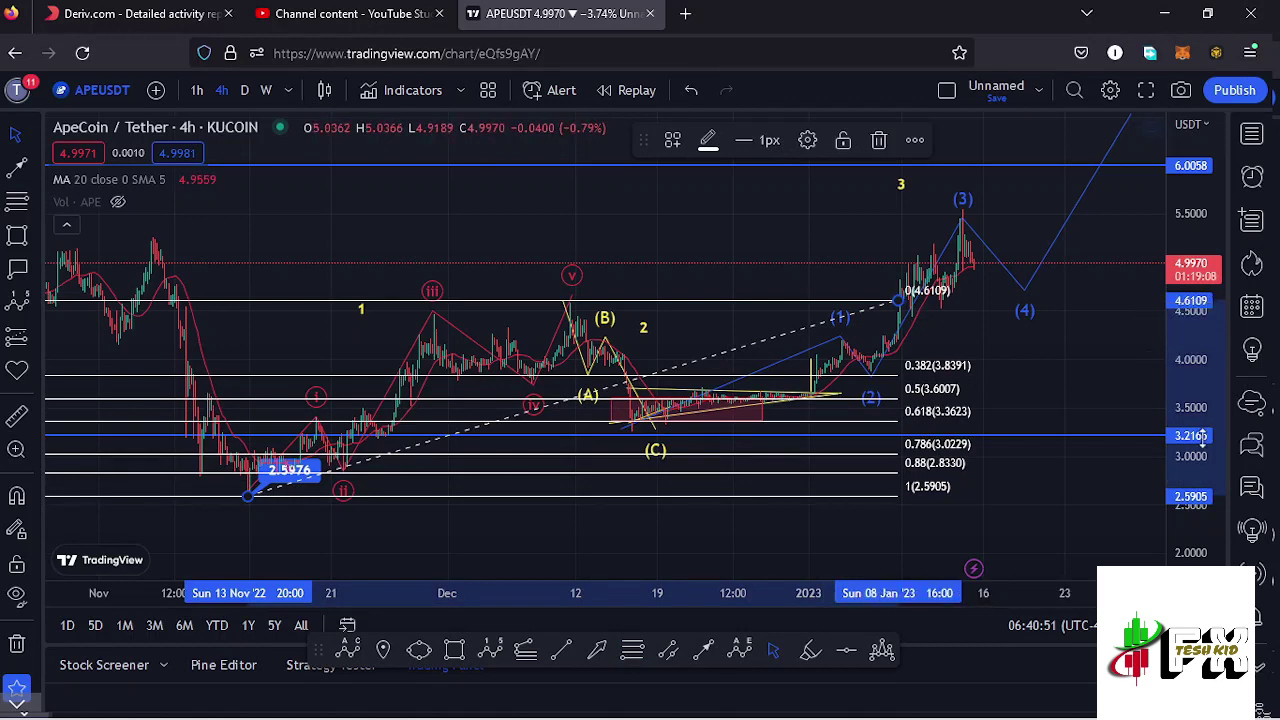
{"action": "left_click_drag", "start_coordinate": [1192, 460], "coordinate": [1192, 440]}
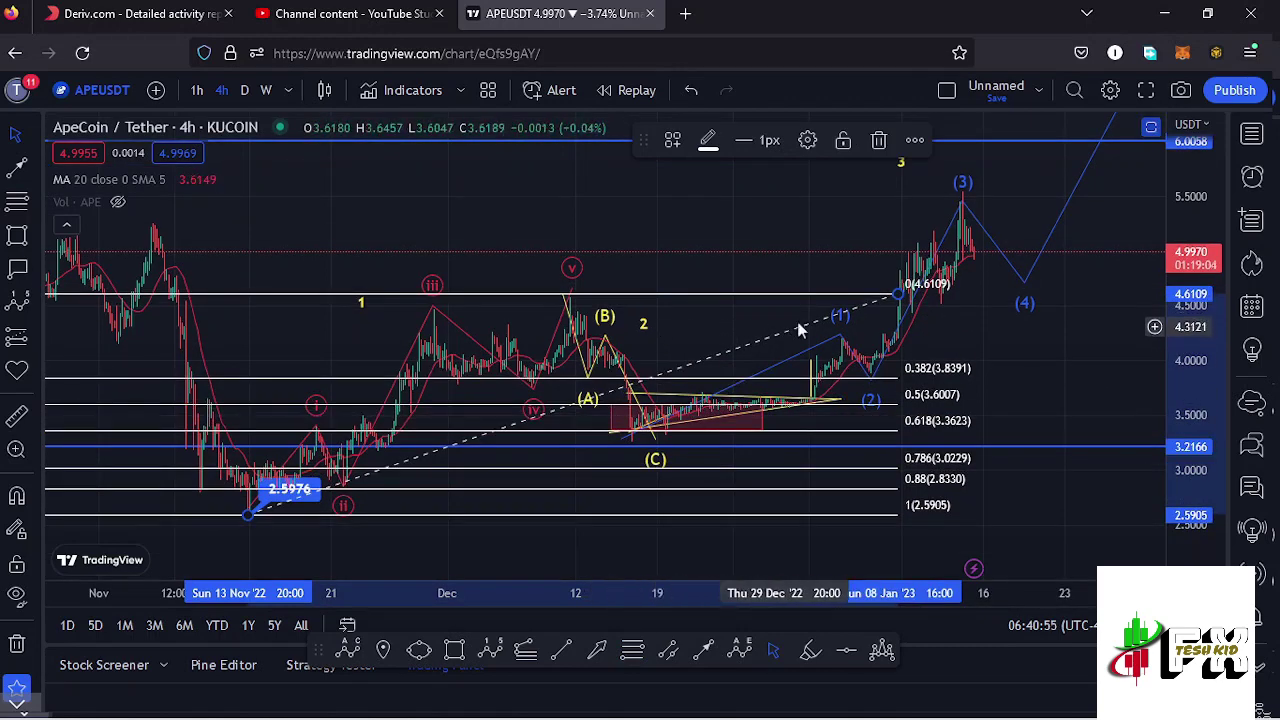
Delete the Fib retracement and move the yellow wave 3 label left beside the (3) peak.
{"action": "left_click", "coordinate": [882, 146]}
{"action": "left_click_drag", "start_coordinate": [763, 308], "coordinate": [673, 335]}
{"action": "left_click", "coordinate": [548, 345]}
{"action": "left_click_drag", "start_coordinate": [1193, 222], "coordinate": [1193, 262]}
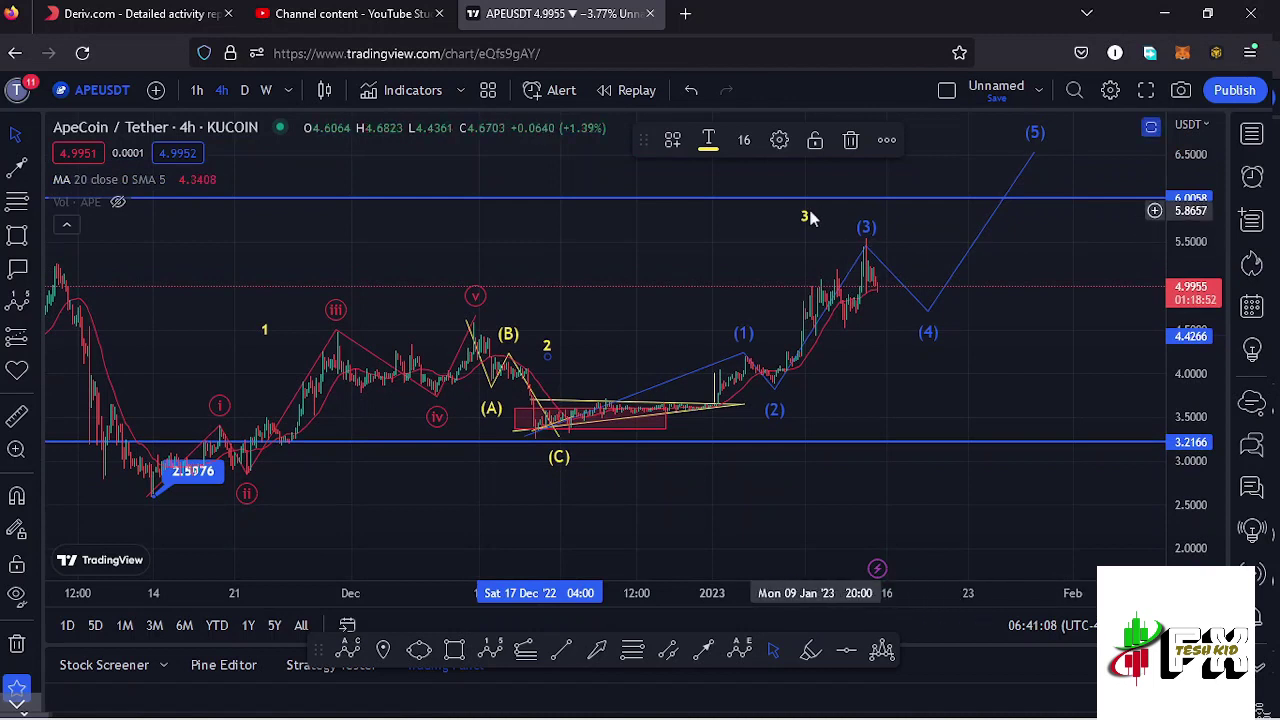
{"action": "left_click_drag", "start_coordinate": [801, 215], "coordinate": [773, 218]}
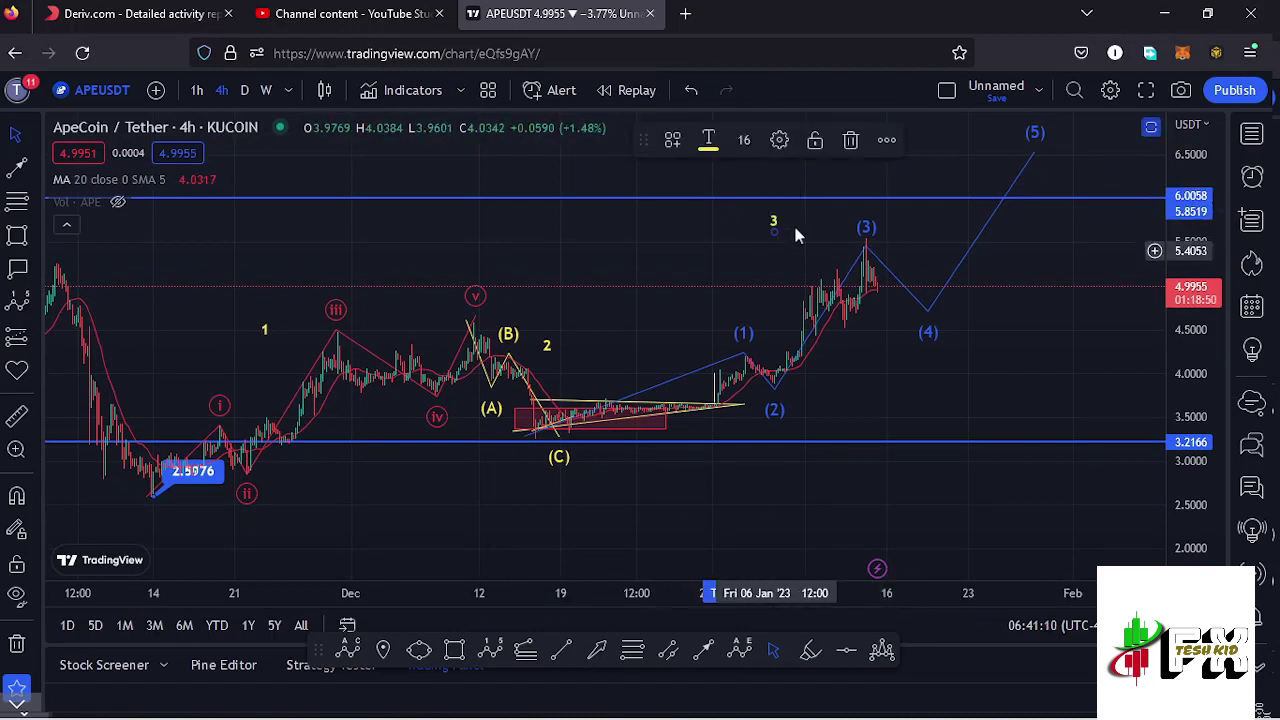
{"action": "left_click_drag", "start_coordinate": [766, 266], "coordinate": [715, 281]}
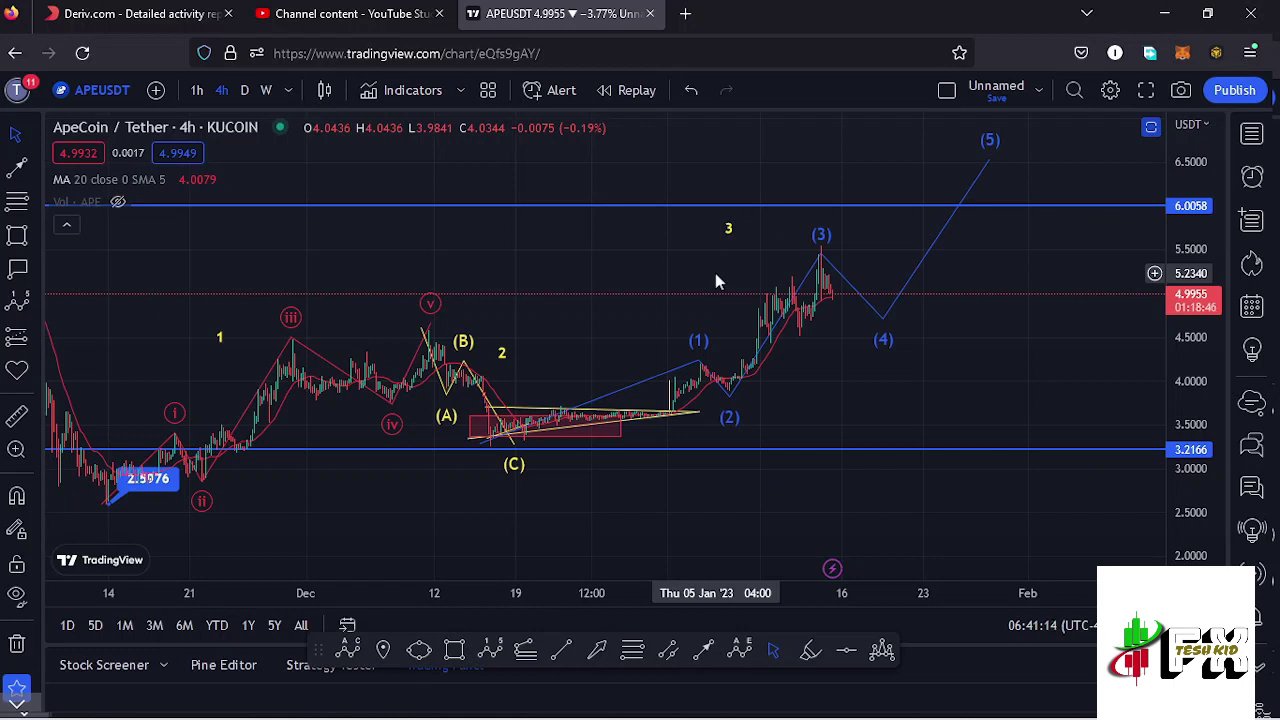
{"action": "left_click_drag", "start_coordinate": [716, 281], "coordinate": [738, 267]}
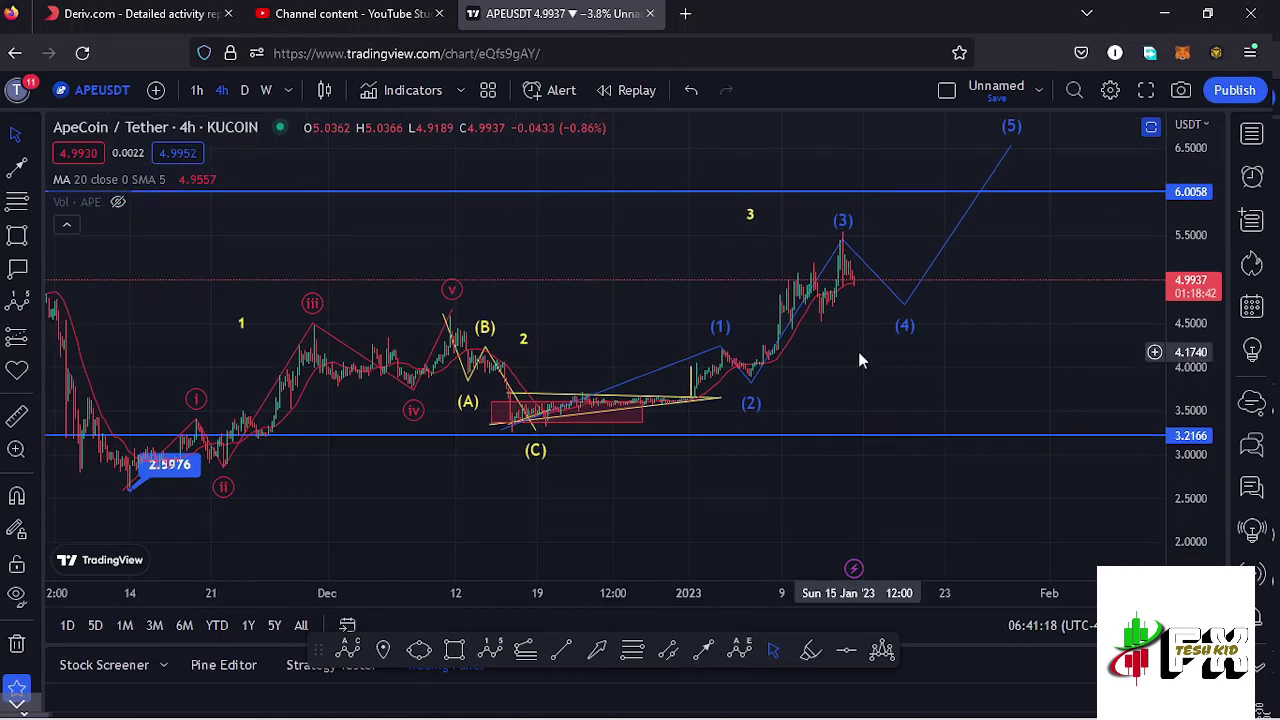
{"action": "left_click", "coordinate": [752, 218]}
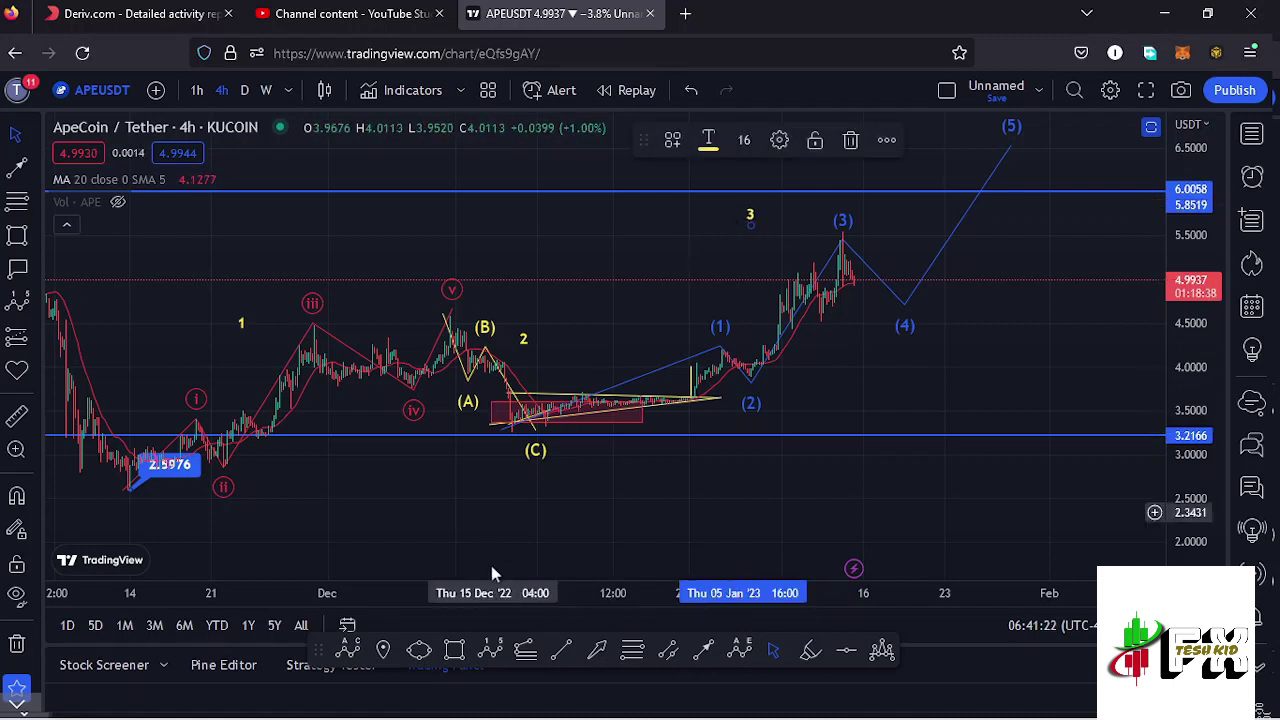
Draw a trial Trend-Based Fib Extension from the November low via the 4.6023 high, then delete it.
{"action": "left_click", "coordinate": [525, 650]}
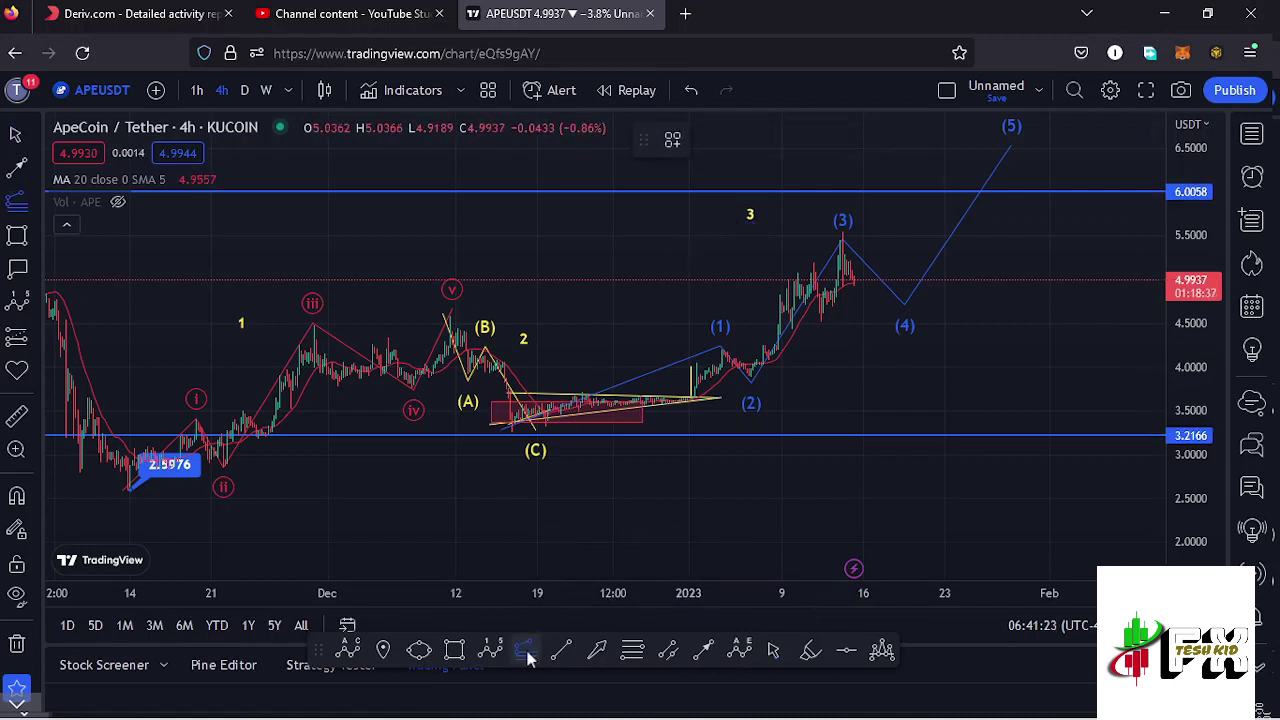
{"action": "left_click", "coordinate": [125, 489]}
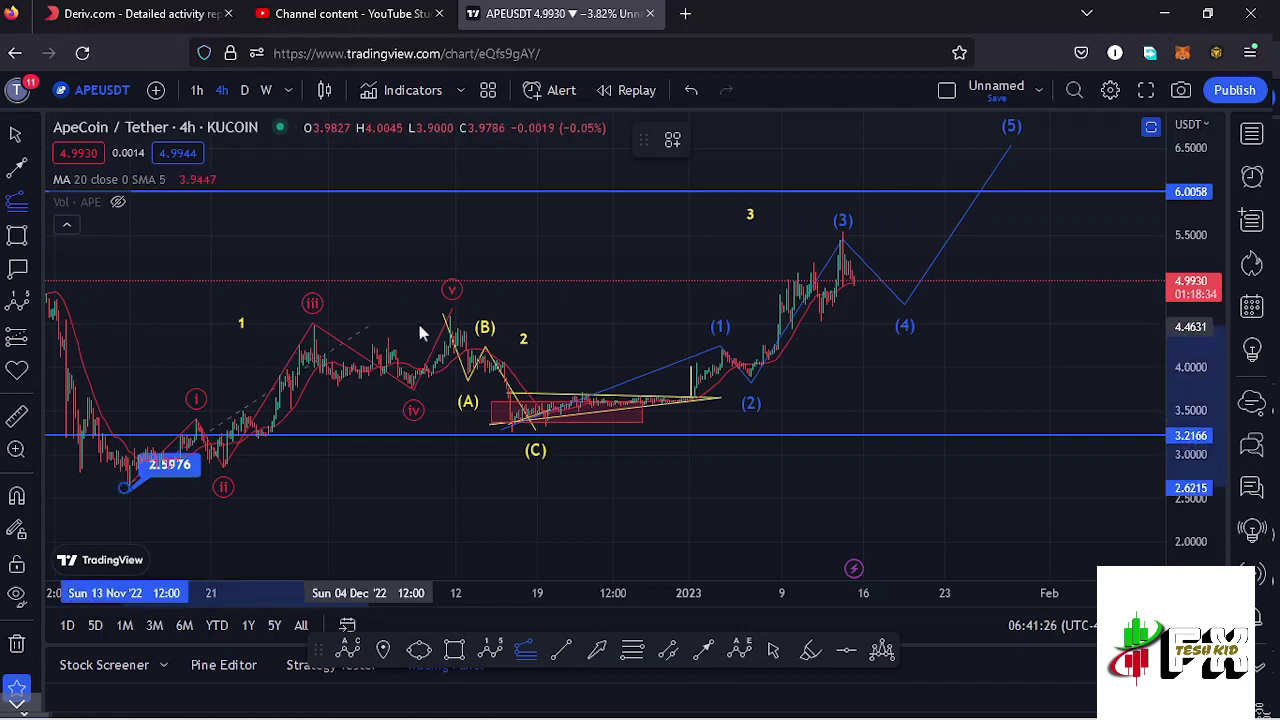
{"action": "left_click", "coordinate": [449, 314]}
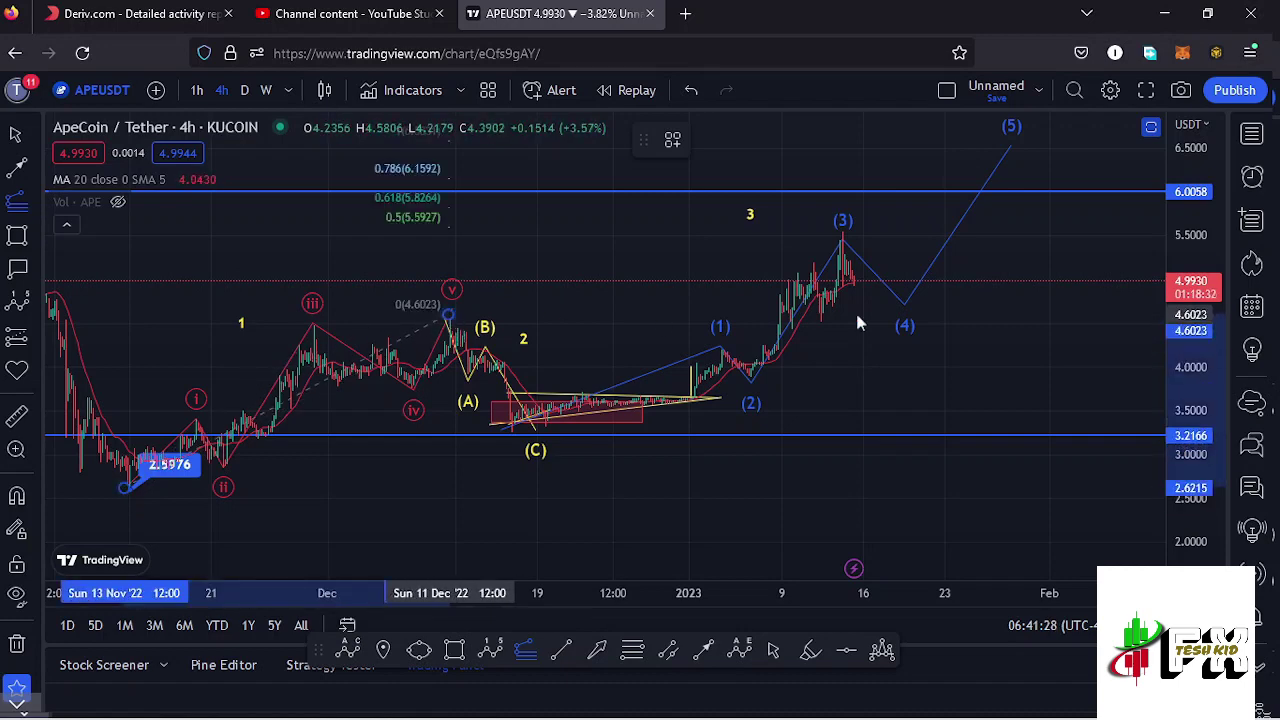
{"action": "left_click", "coordinate": [1085, 431]}
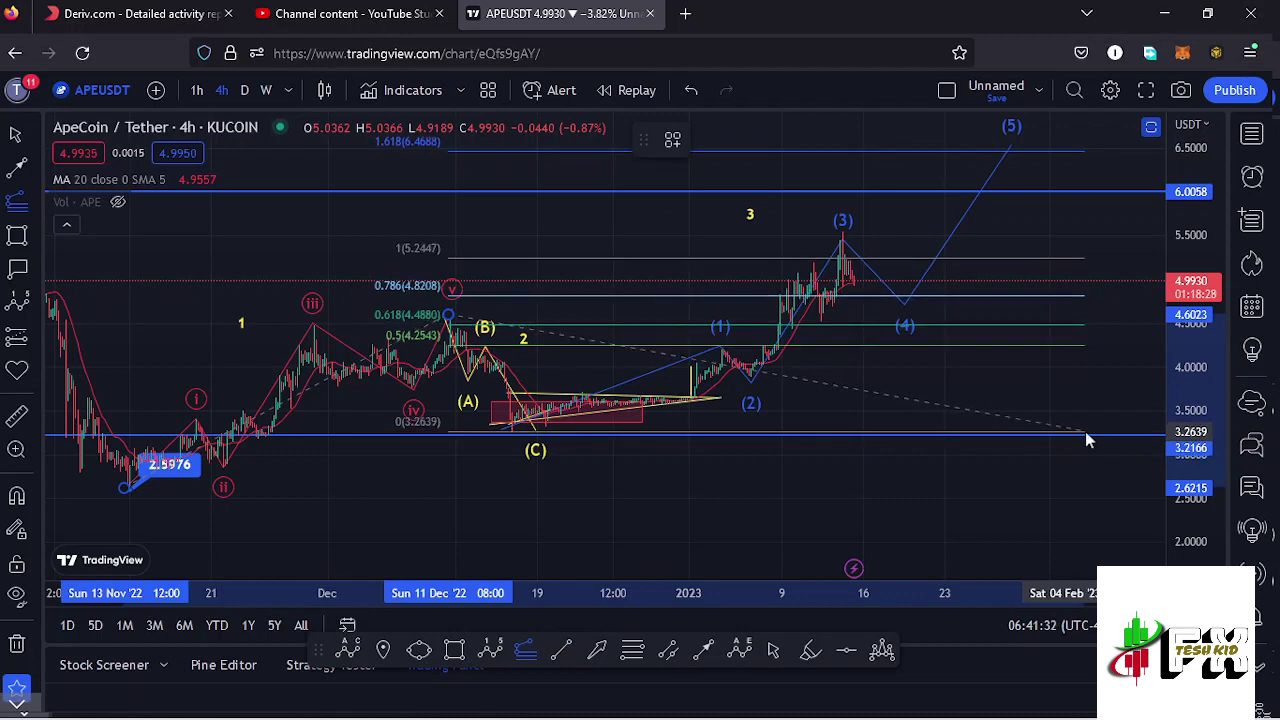
{"action": "left_click_drag", "start_coordinate": [1106, 363], "coordinate": [1088, 403]}
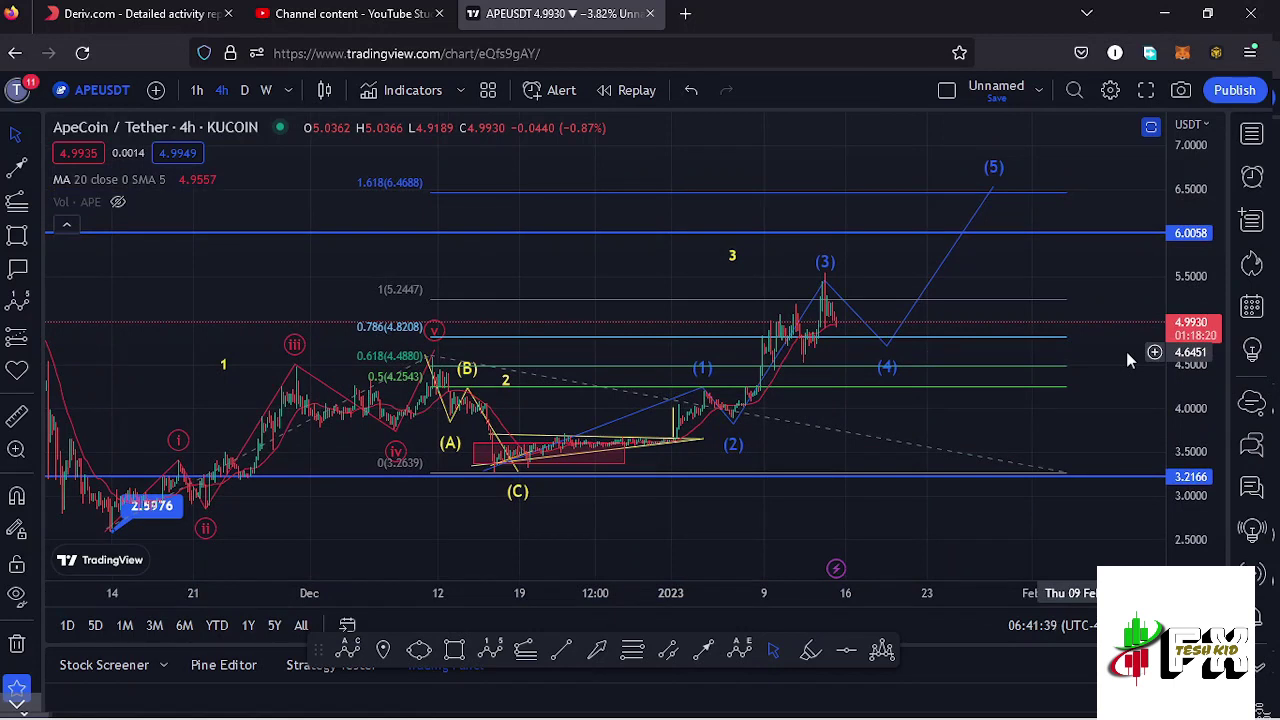
{"action": "left_click", "coordinate": [1066, 474]}
{"action": "left_click", "coordinate": [879, 140]}
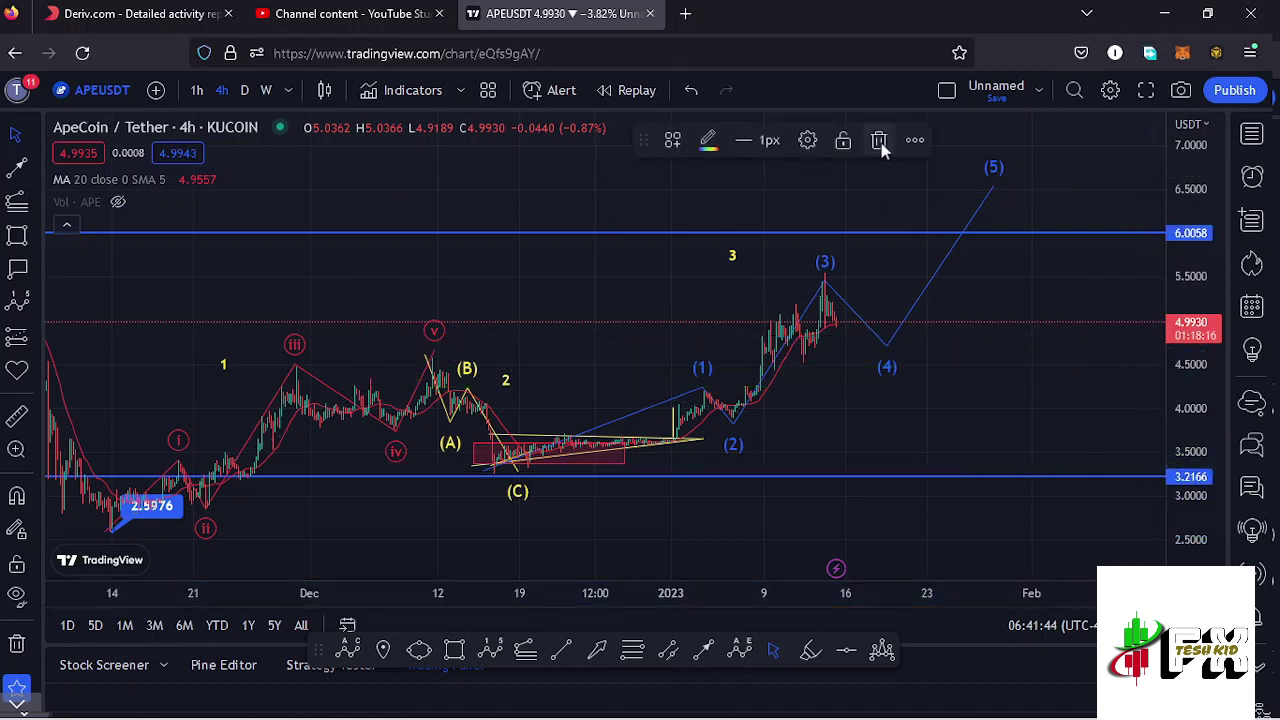
Nudge the yellow wave 3 label slightly lower and reframe the chart.
{"action": "left_click", "coordinate": [732, 259]}
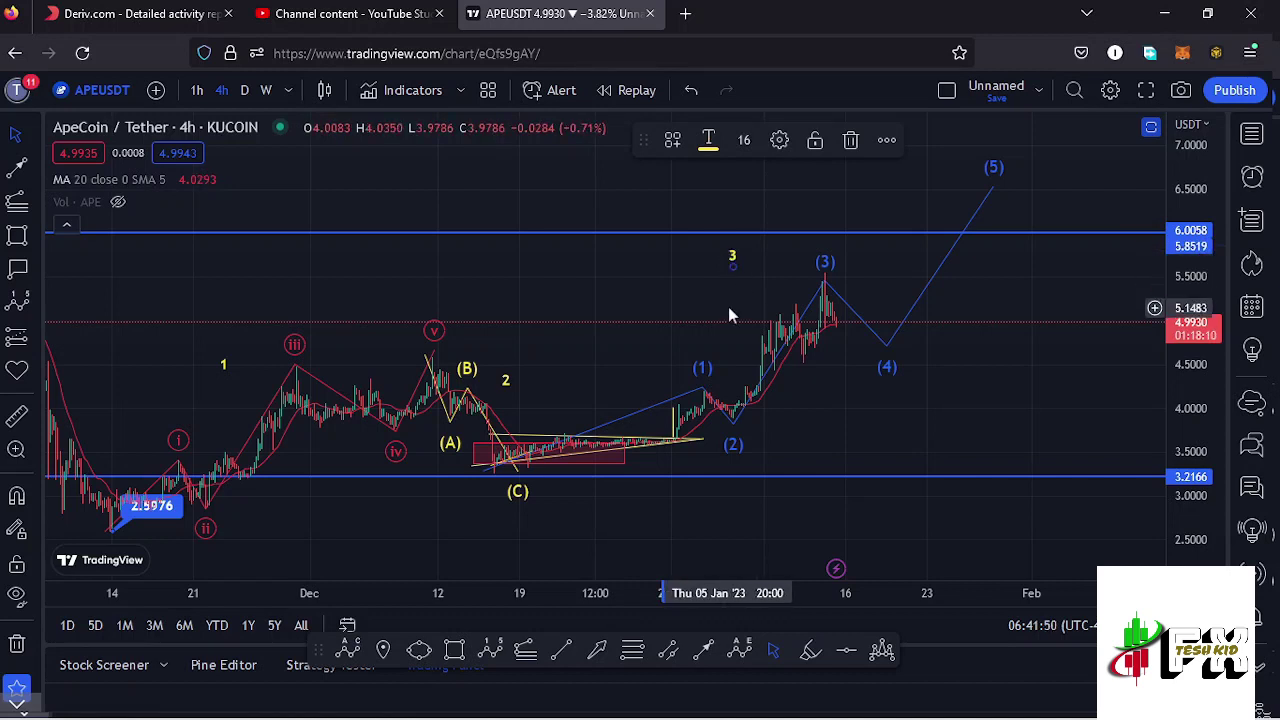
{"action": "left_click_drag", "start_coordinate": [729, 310], "coordinate": [742, 302]}
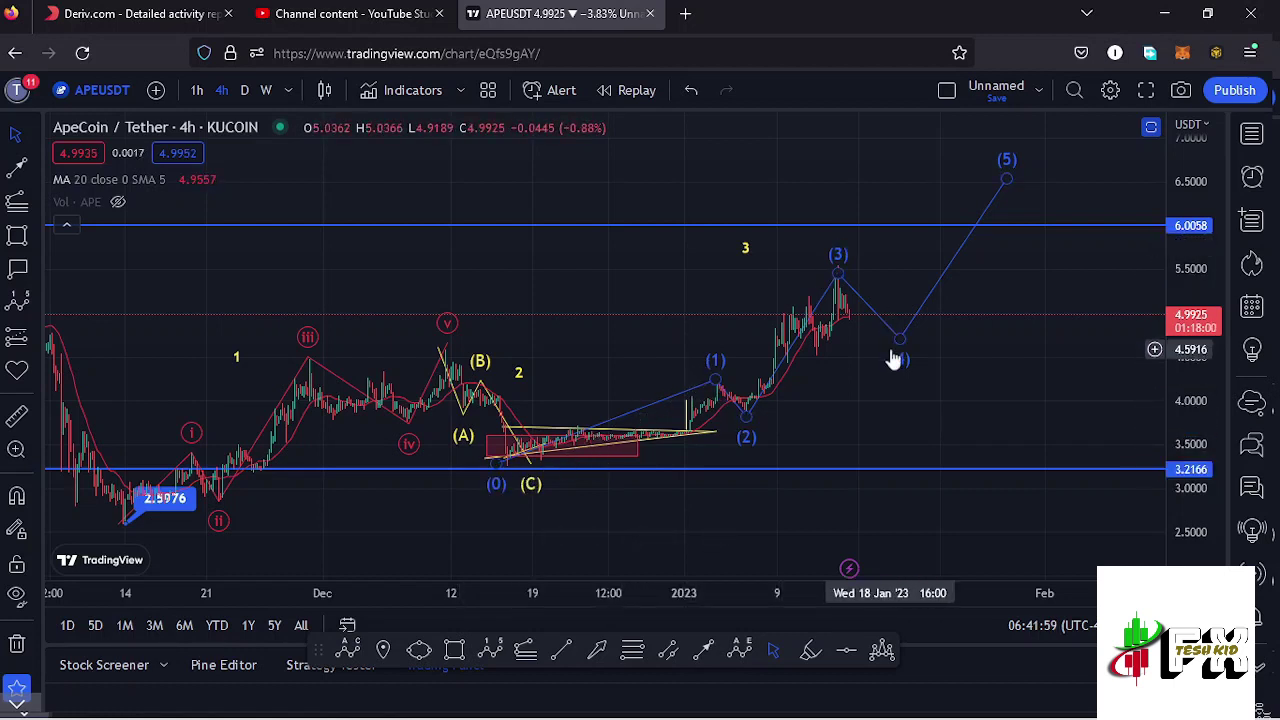
{"action": "left_click", "coordinate": [1009, 177]}
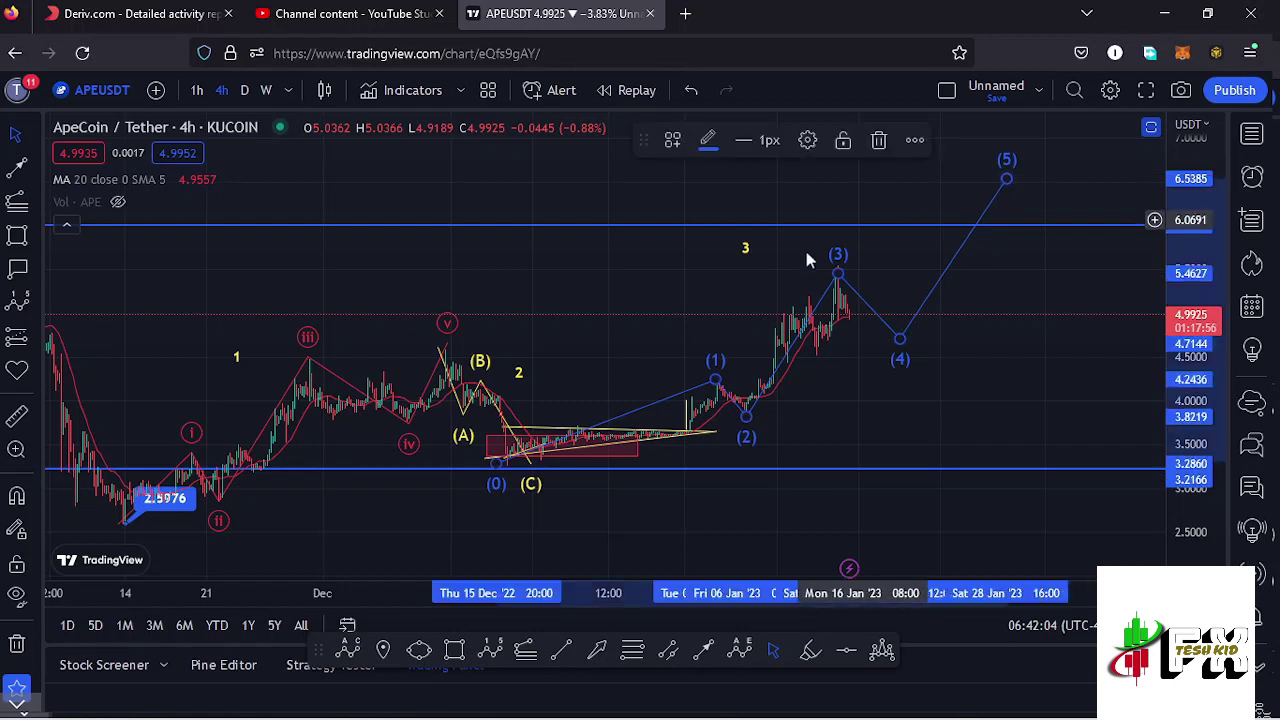
{"action": "left_click", "coordinate": [744, 256]}
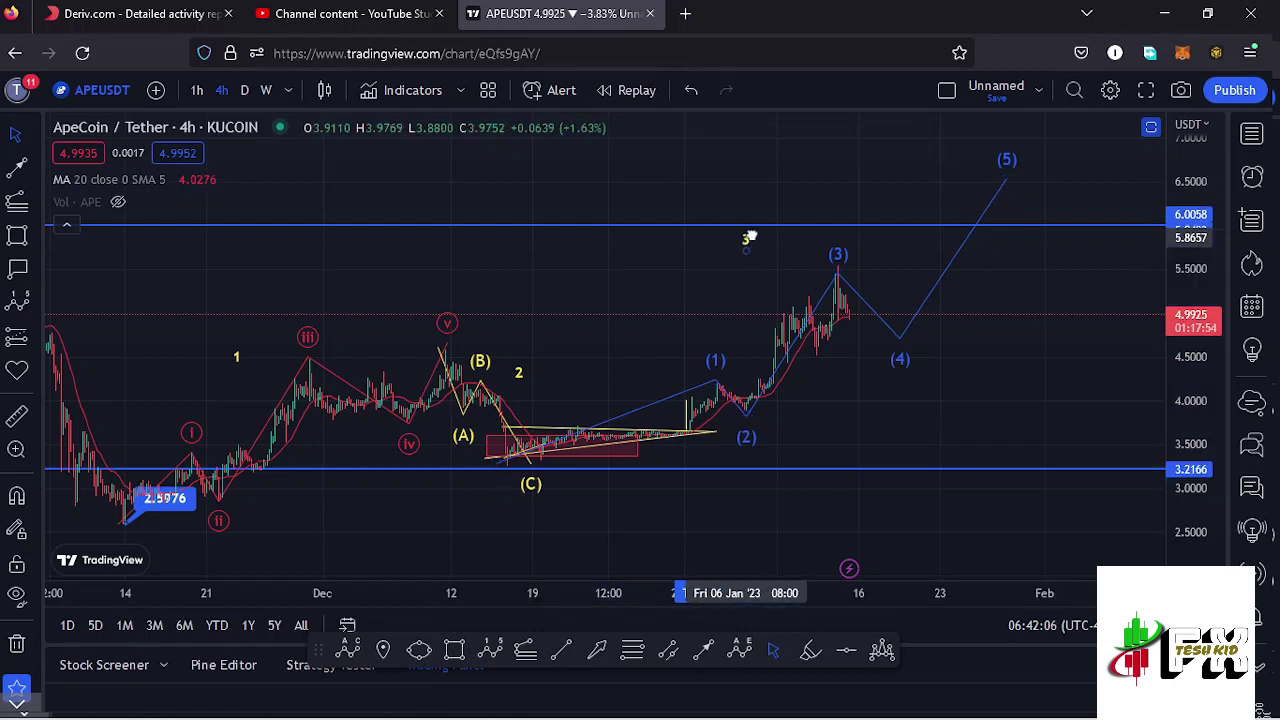
{"action": "left_click_drag", "start_coordinate": [764, 242], "coordinate": [771, 256]}
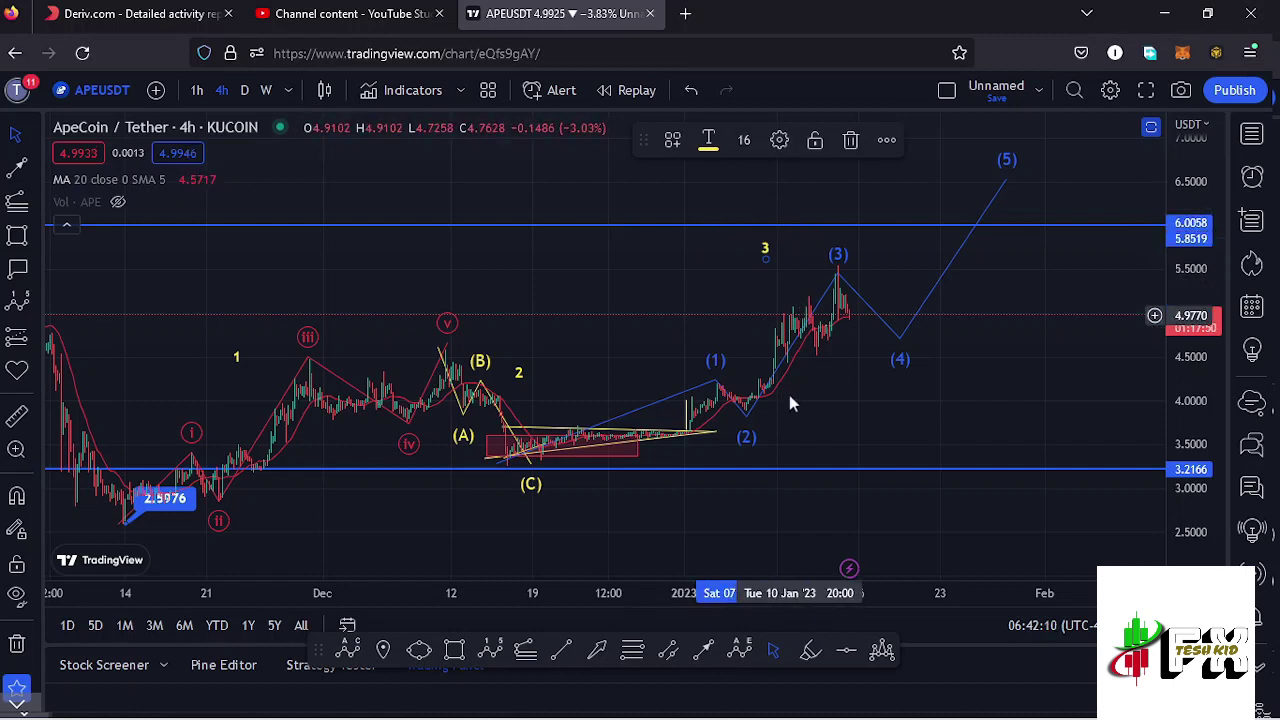
{"action": "scroll", "coordinate": [791, 399], "scroll_direction": "up", "scroll_amount": 2}
{"action": "left_click", "coordinate": [769, 424]}
{"action": "scroll", "coordinate": [720, 410], "scroll_direction": "up", "scroll_amount": 1}
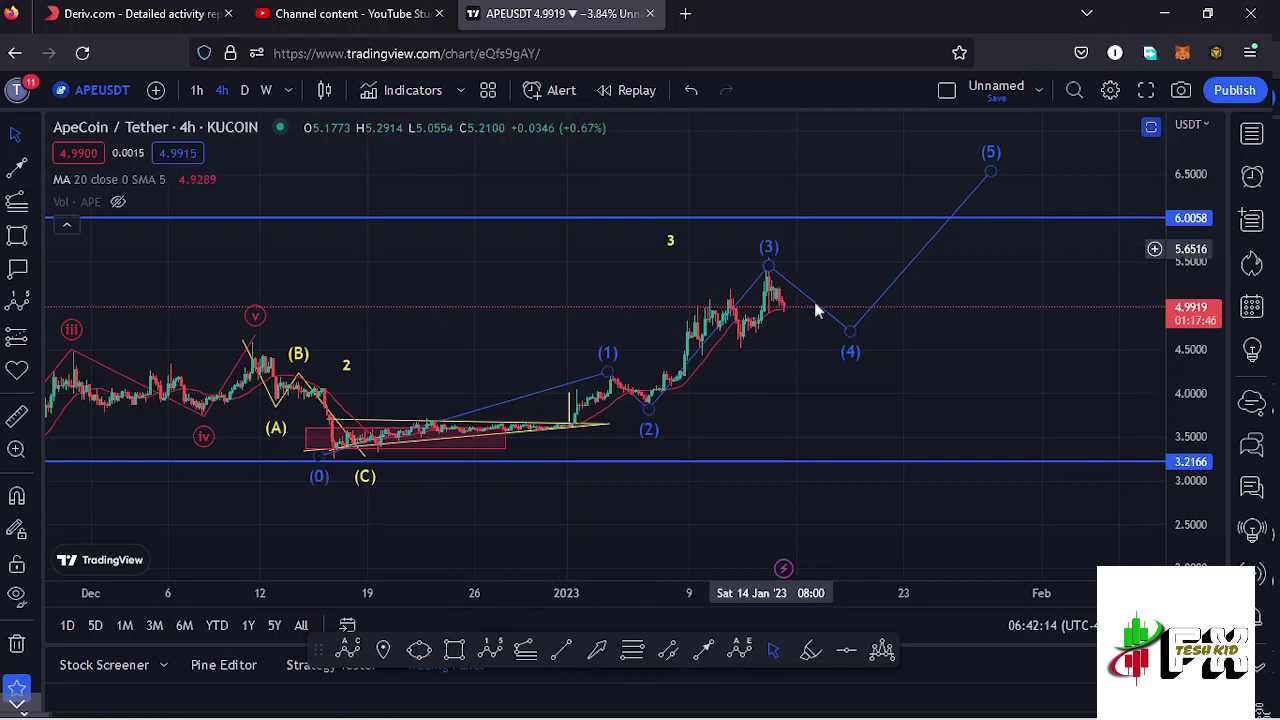
{"action": "left_click", "coordinate": [668, 240]}
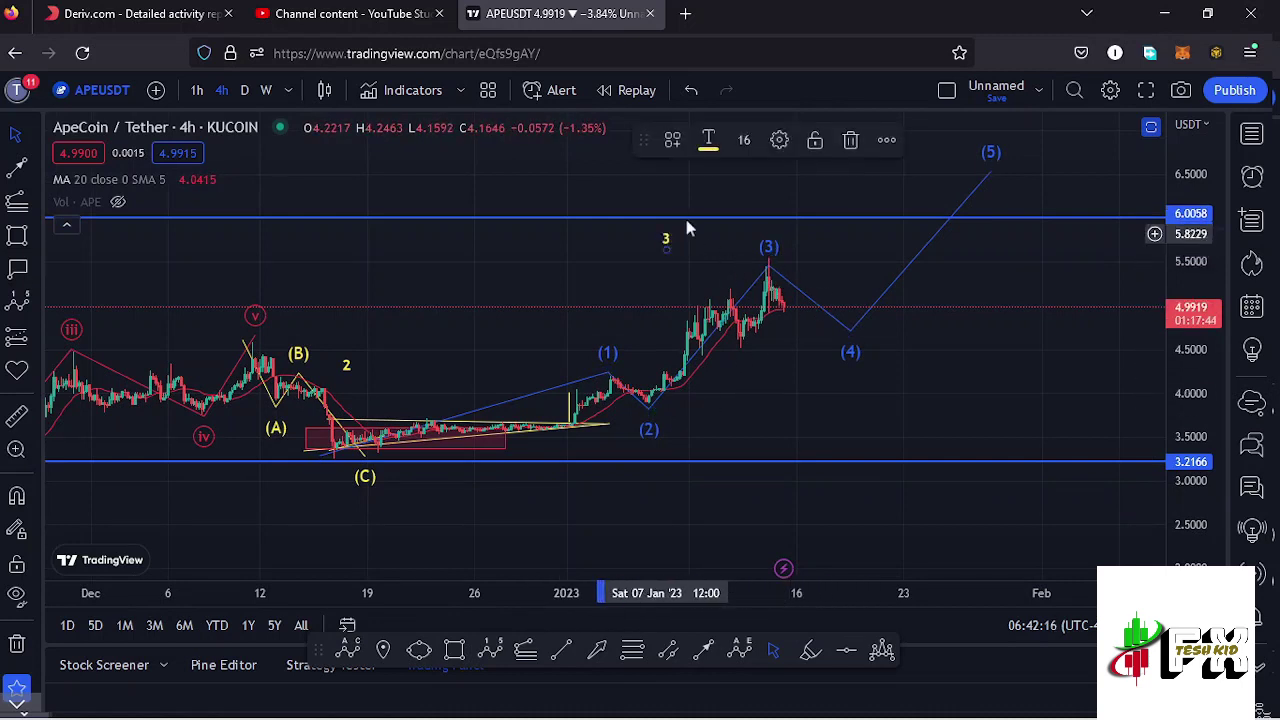
{"action": "left_click", "coordinate": [733, 399]}
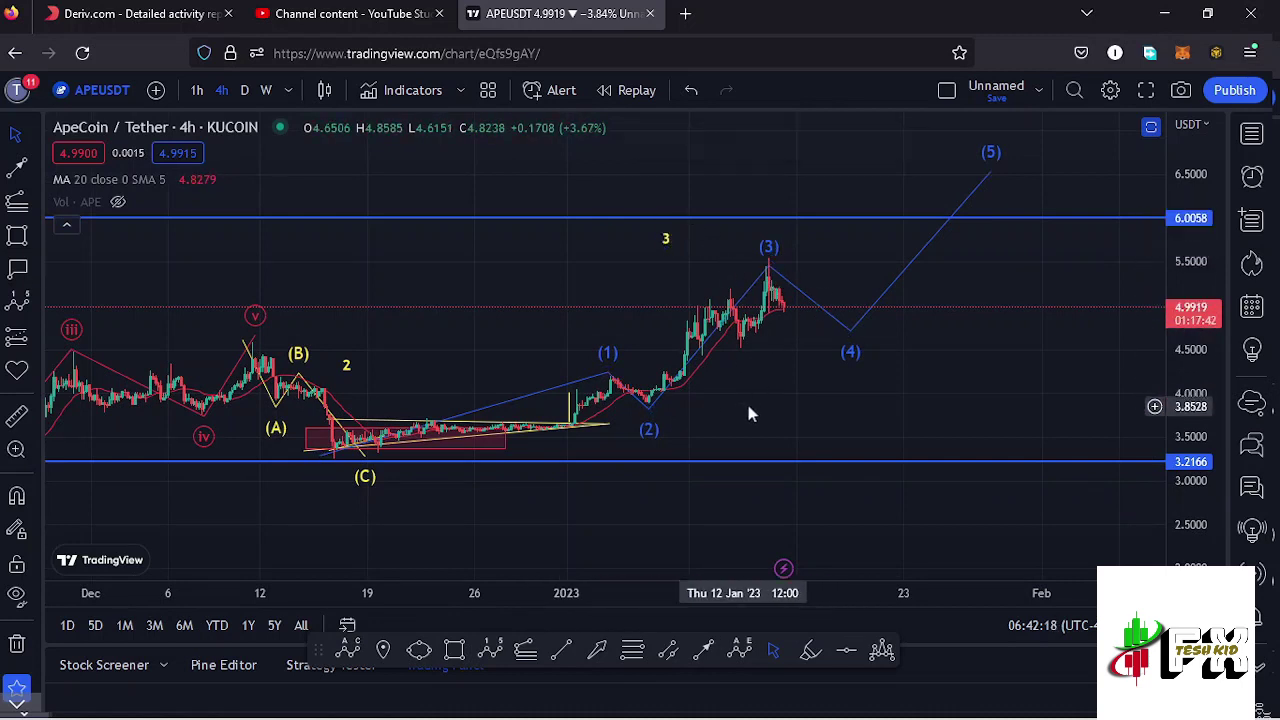
{"action": "left_click_drag", "start_coordinate": [746, 400], "coordinate": [770, 388]}
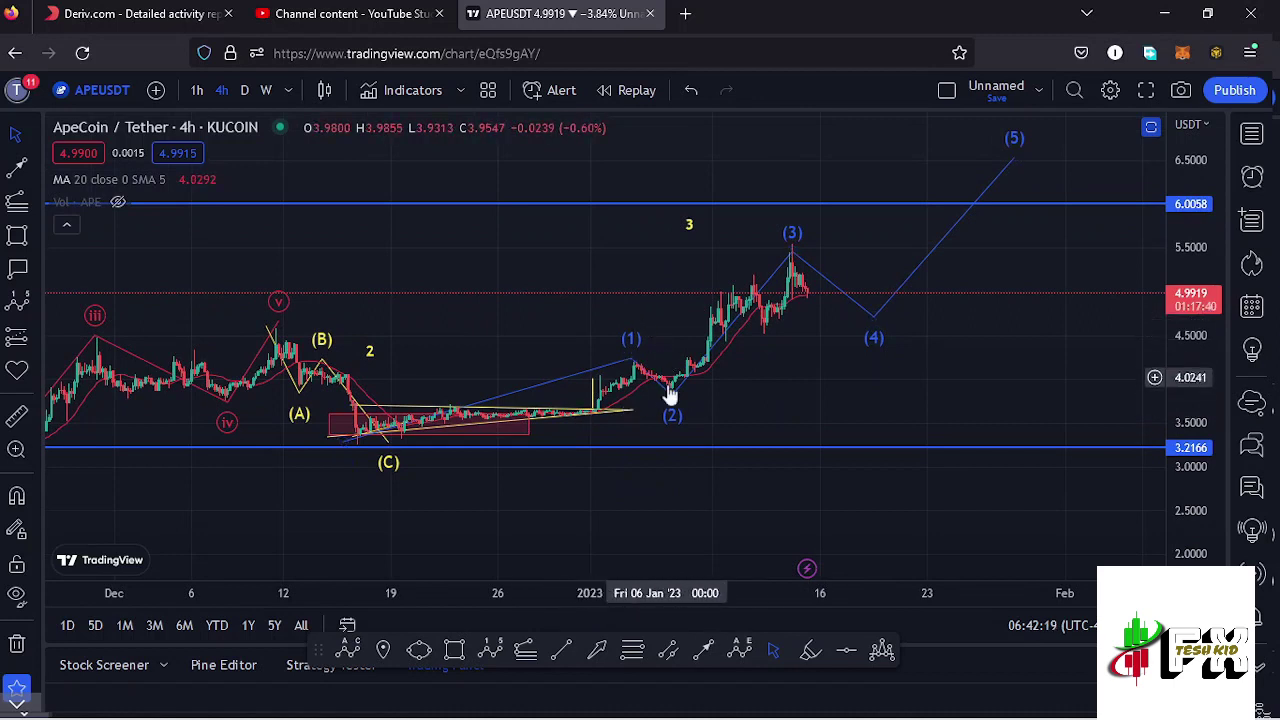
Raise the projected wave (3) point to about 5.77 and drop wave (4) to 4.5595.
{"action": "left_click", "coordinate": [788, 249]}
{"action": "left_click_drag", "start_coordinate": [789, 250], "coordinate": [790, 226]}
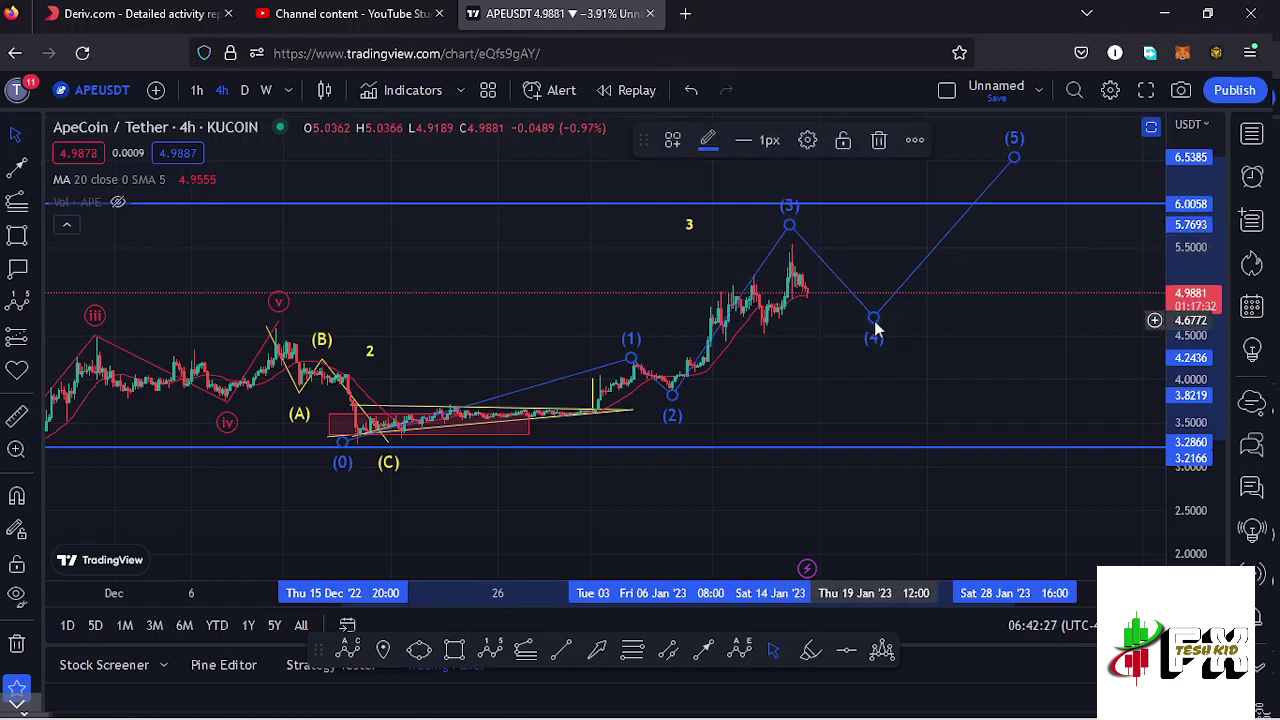
{"action": "left_click_drag", "start_coordinate": [871, 323], "coordinate": [871, 331]}
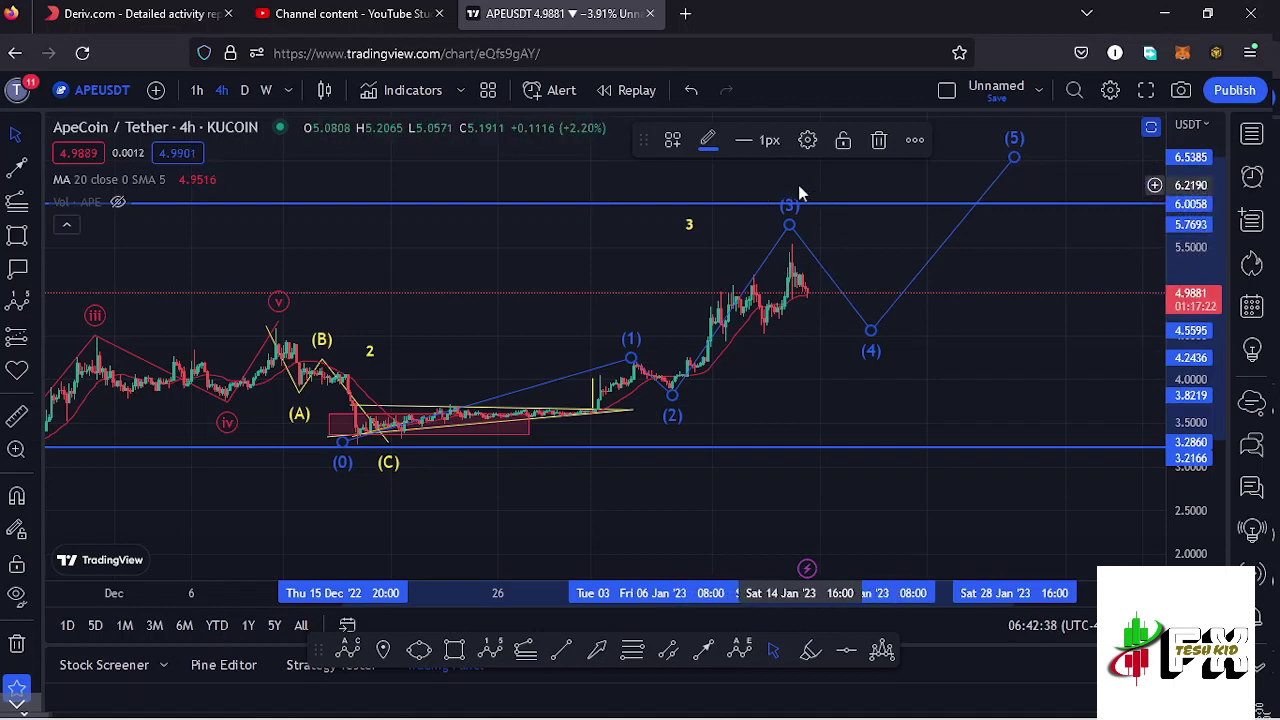
{"action": "left_click", "coordinate": [525, 650]}
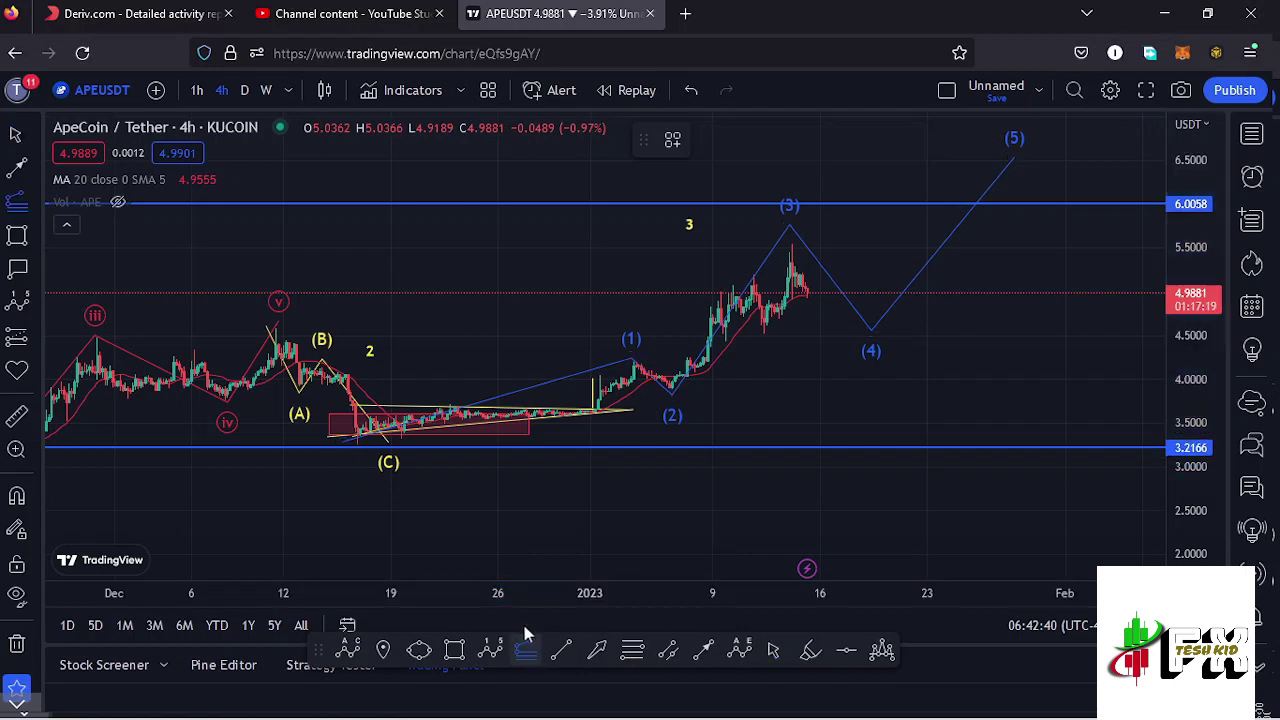
Use a temporary Fib extension from (C) low to (1) high to lower (3) to 5.54, then delete it.
{"action": "left_click", "coordinate": [355, 442]}
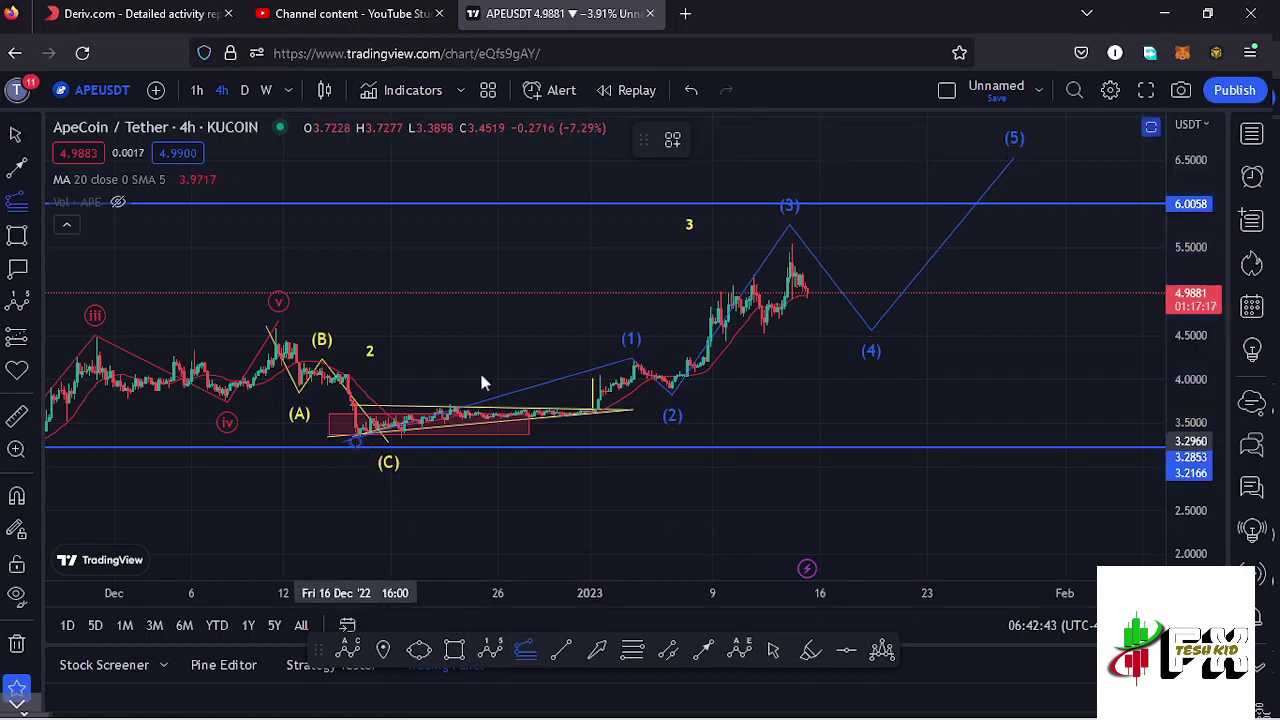
{"action": "left_click", "coordinate": [633, 362]}
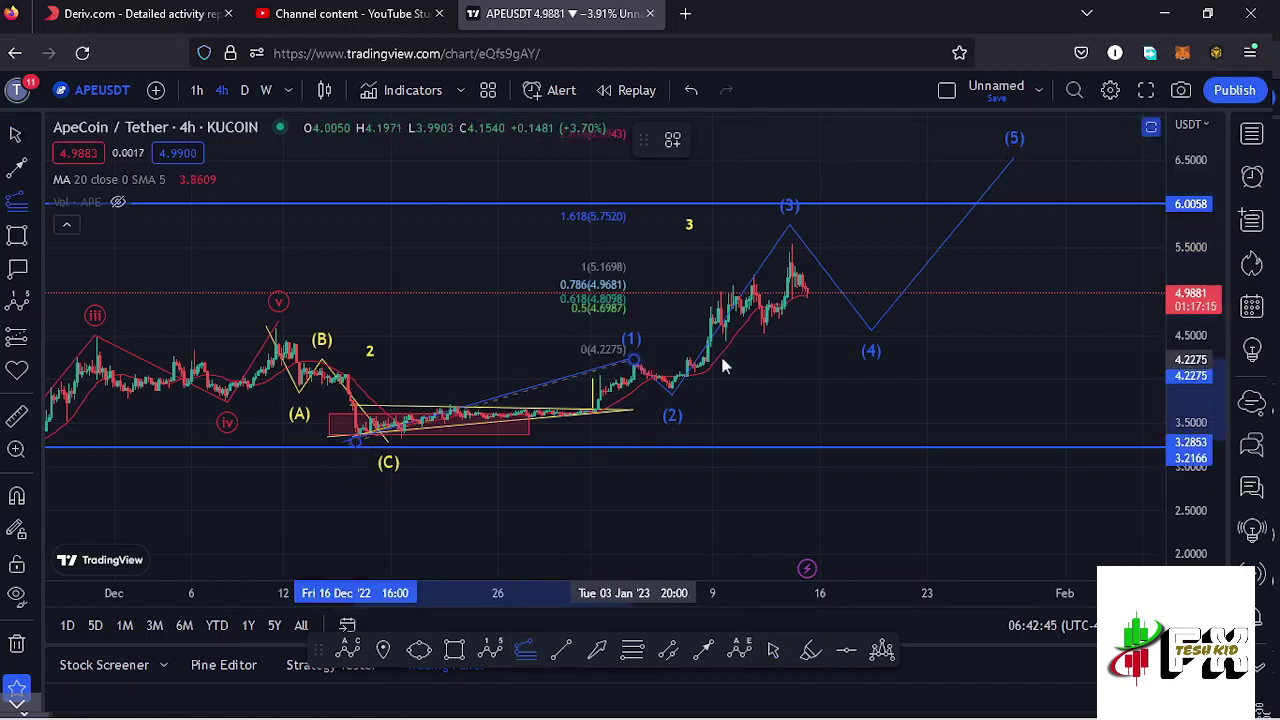
{"action": "left_click", "coordinate": [997, 388]}
{"action": "left_click_drag", "start_coordinate": [1086, 342], "coordinate": [1056, 350]}
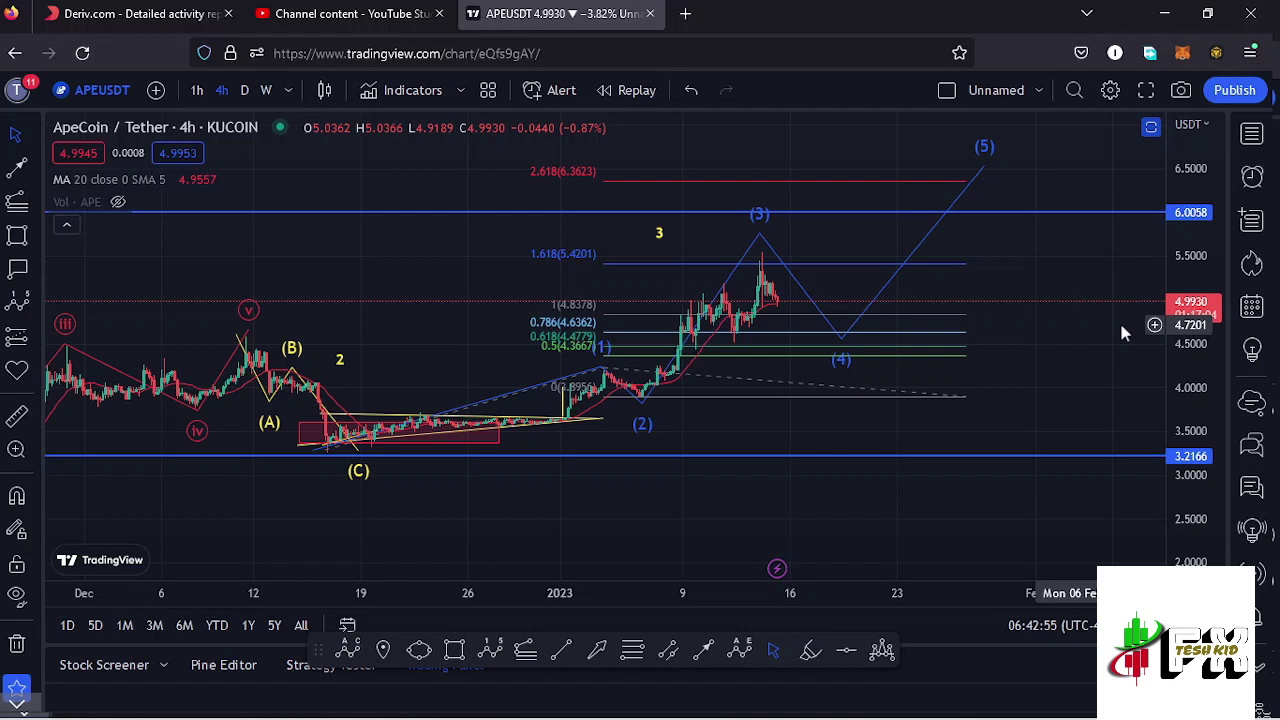
{"action": "left_click_drag", "start_coordinate": [760, 242], "coordinate": [762, 250]}
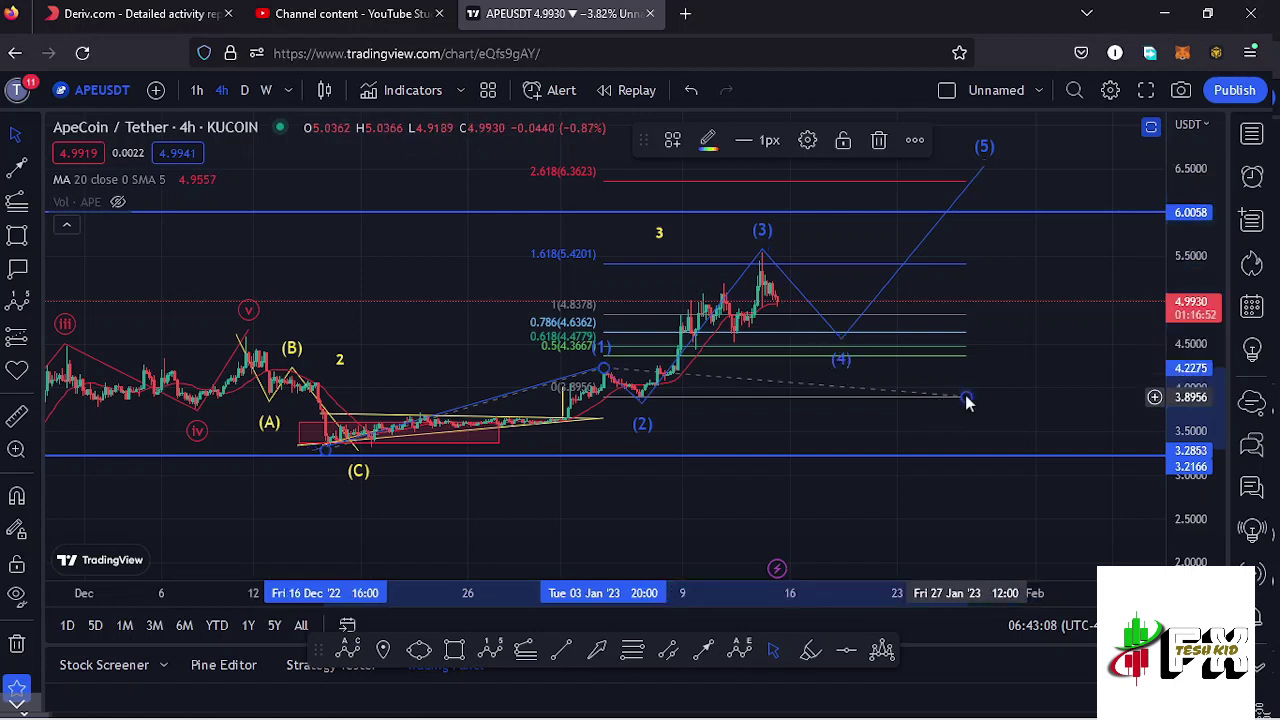
{"action": "left_click", "coordinate": [877, 141]}
Draw a Fib retracement from the 3.9170 wave (2) low to the 5.5659 wave (3) high.
{"action": "scroll", "coordinate": [780, 290], "scroll_direction": "up", "scroll_amount": 2}
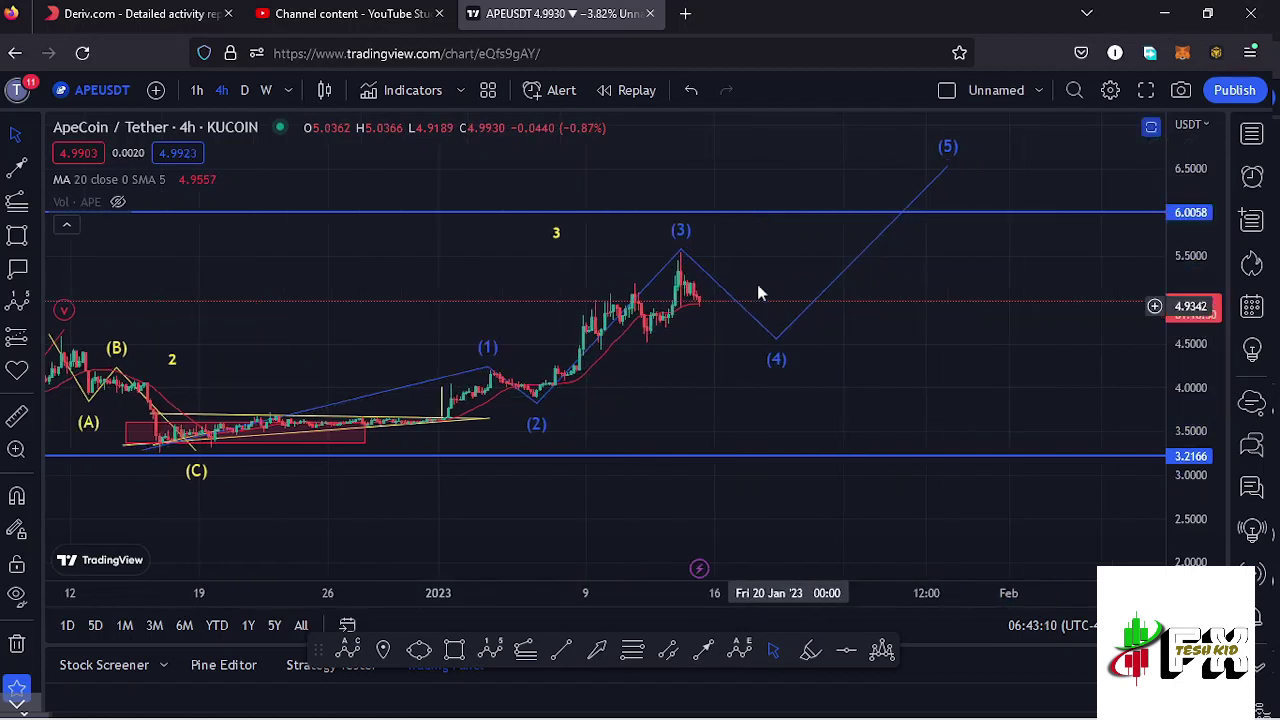
{"action": "left_click_drag", "start_coordinate": [786, 266], "coordinate": [859, 267]}
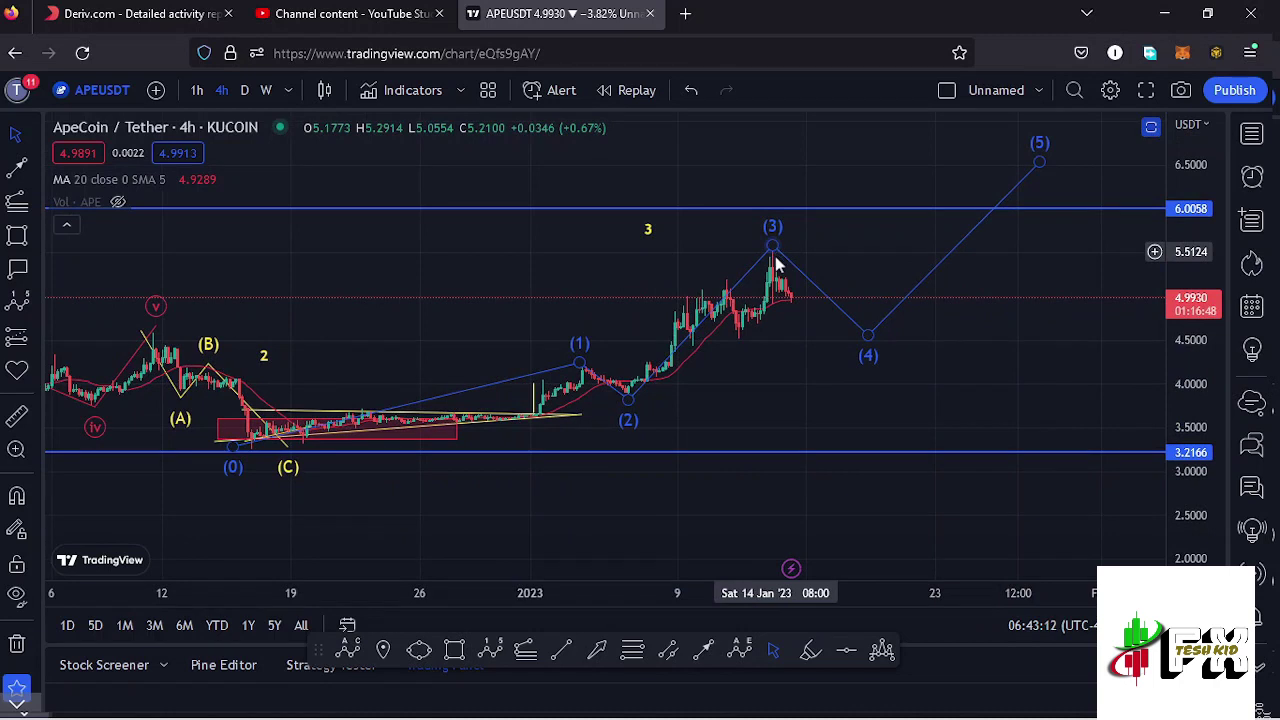
{"action": "scroll", "coordinate": [780, 296], "scroll_direction": "up", "scroll_amount": 2}
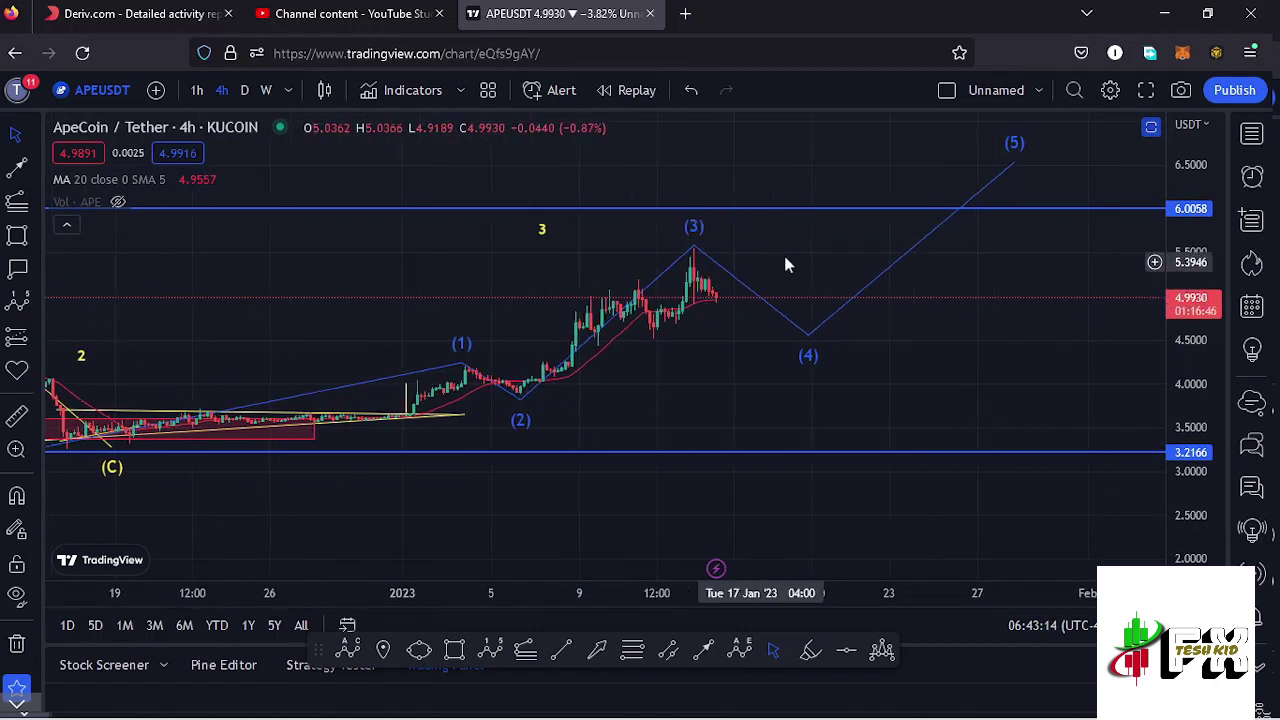
{"action": "left_click_drag", "start_coordinate": [811, 254], "coordinate": [822, 283]}
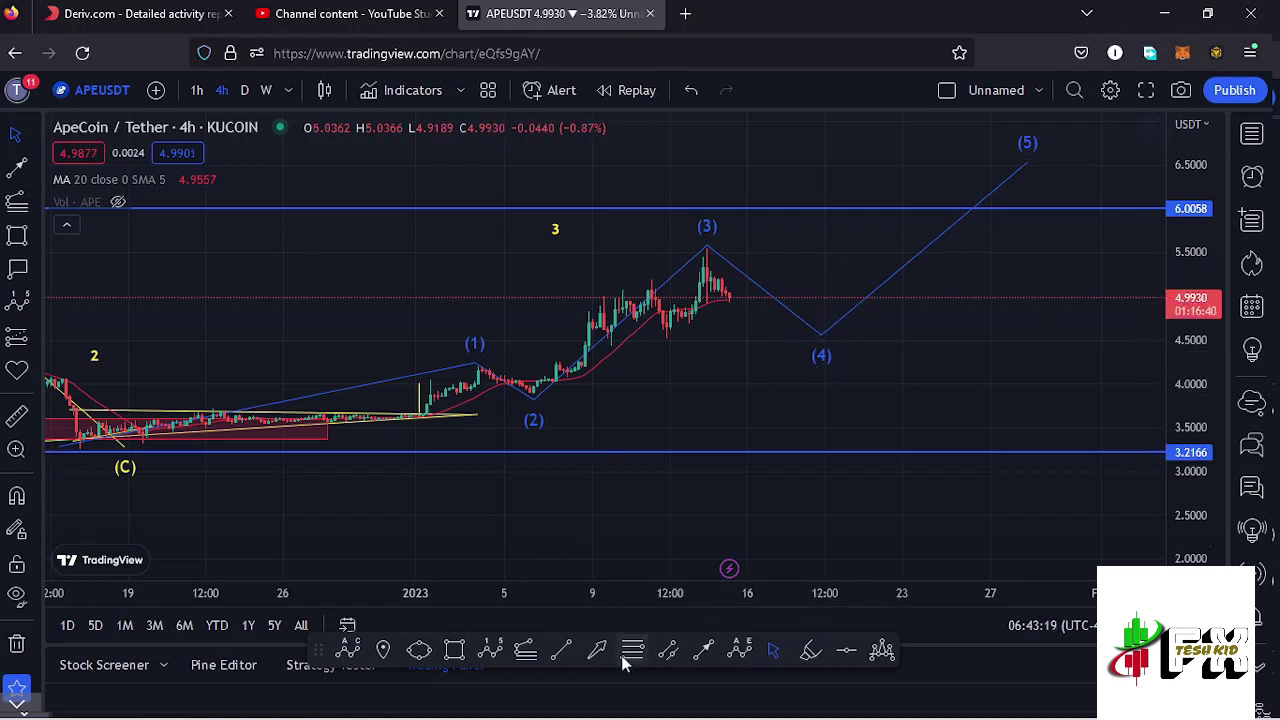
{"action": "left_click", "coordinate": [535, 398]}
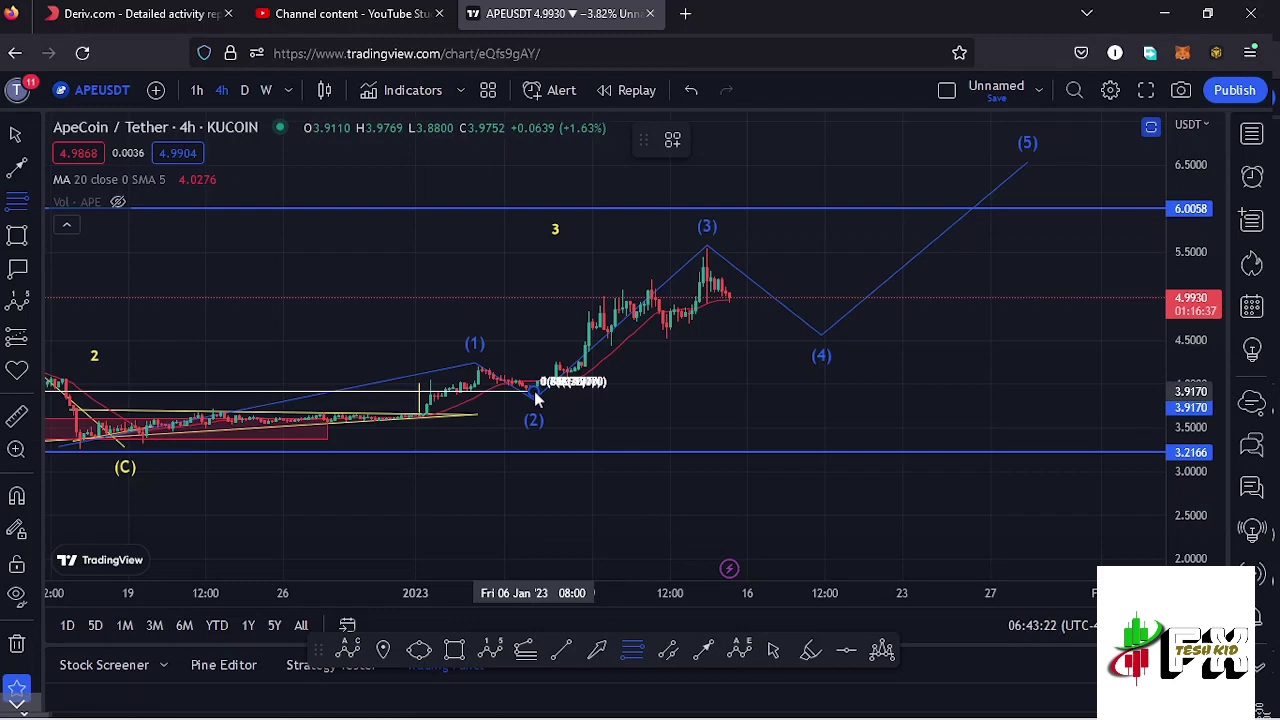
{"action": "left_click", "coordinate": [1018, 254]}
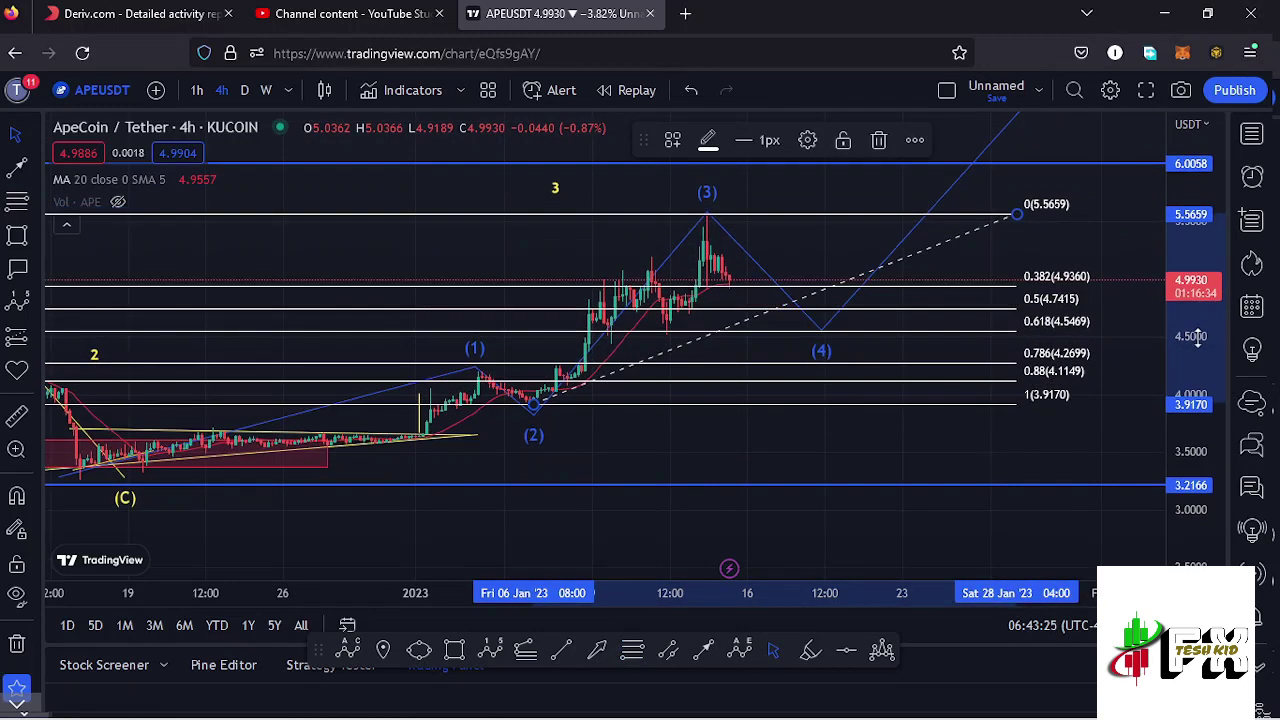
{"action": "left_click_drag", "start_coordinate": [1112, 324], "coordinate": [1103, 341]}
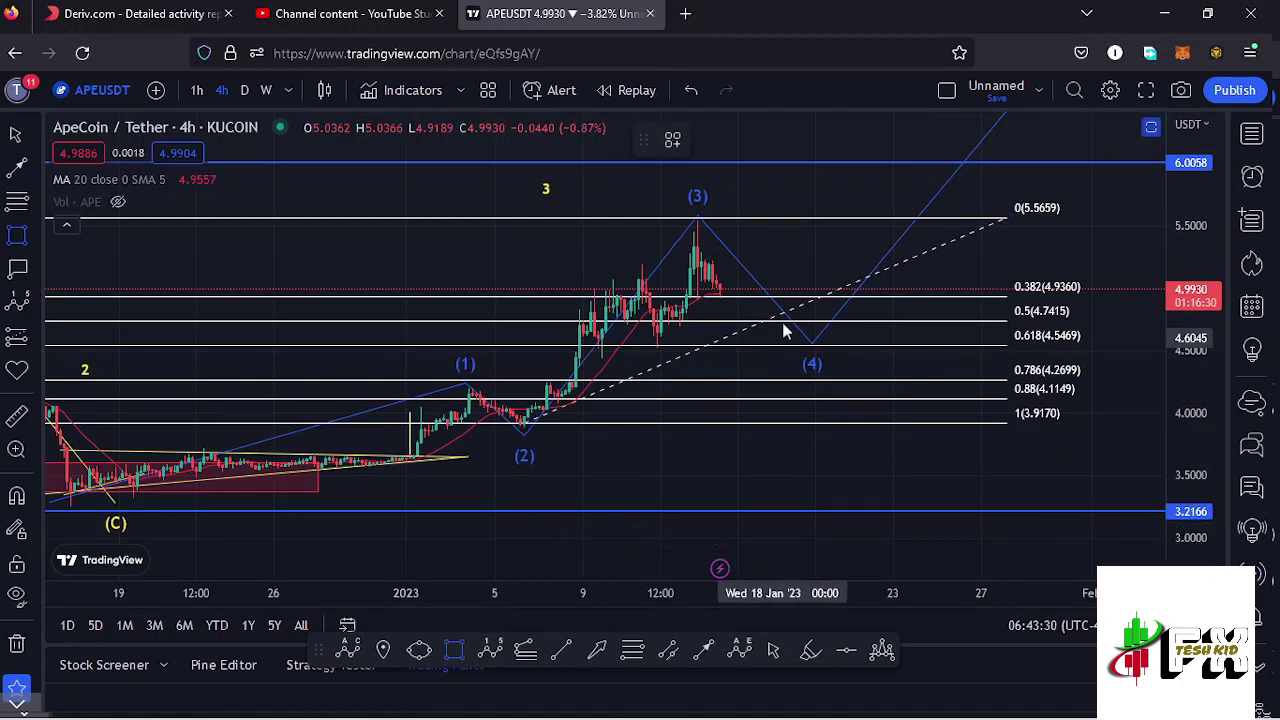
Draw a red box marking the wave (4) target zone at roughly 4.54–4.73.
{"action": "mouse_move", "coordinate": [790, 314]}
{"action": "left_mouse_down"}
{"action": "mouse_move", "coordinate": [846, 348]}
{"action": "mouse_move", "coordinate": [822, 319]}
{"action": "left_mouse_up"}
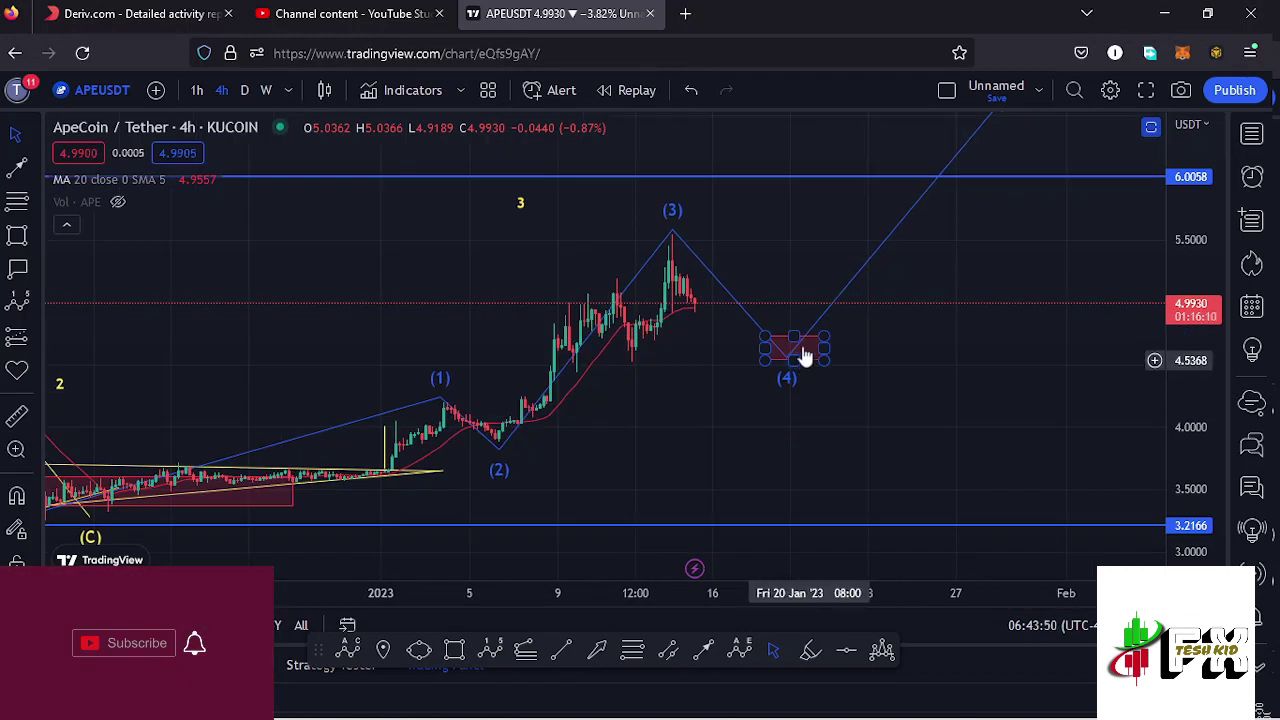
{"action": "left_click", "coordinate": [711, 220]}
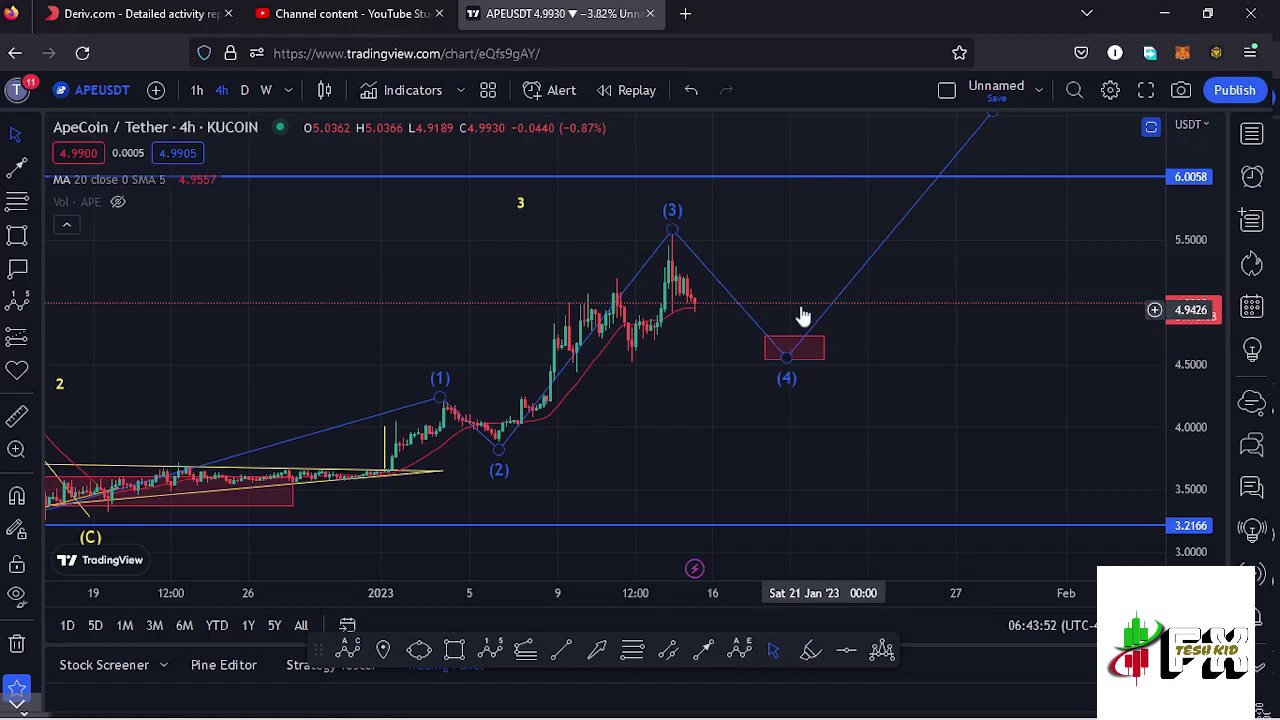
{"action": "left_click_drag", "start_coordinate": [891, 303], "coordinate": [901, 301]}
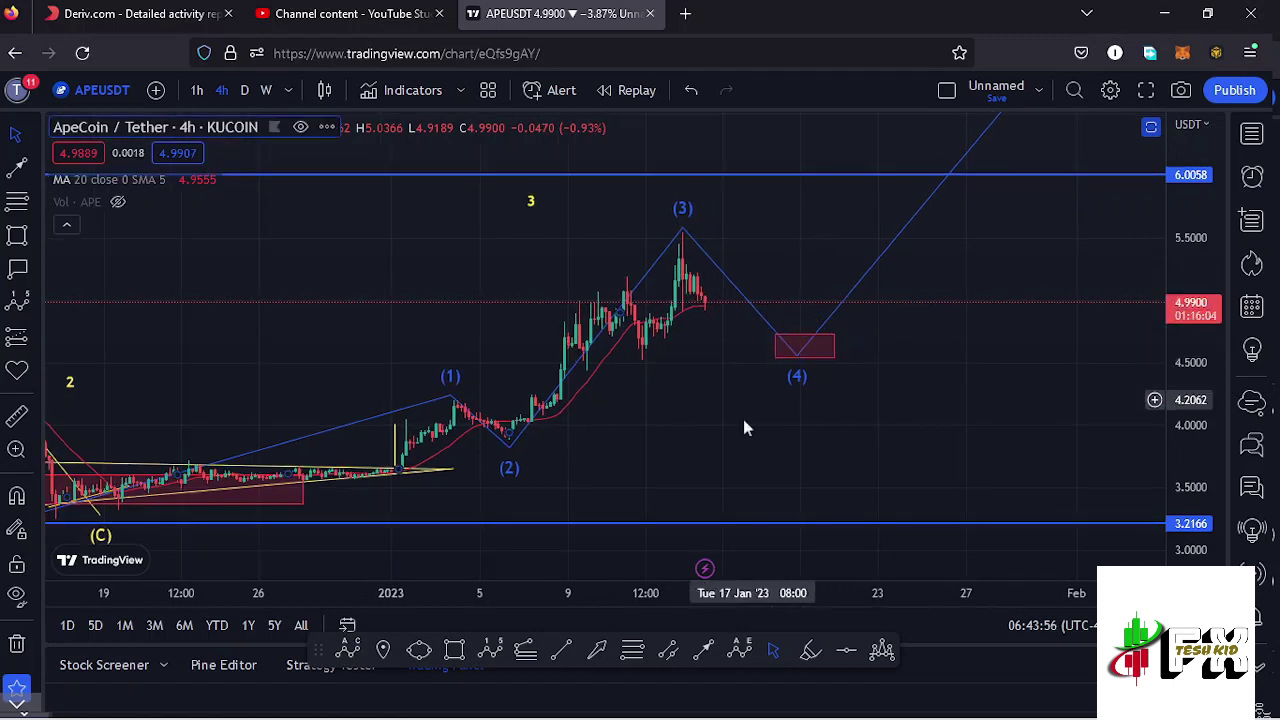
{"action": "scroll", "coordinate": [743, 424], "scroll_direction": "up", "scroll_amount": 1}
{"action": "left_click", "coordinate": [347, 650]}
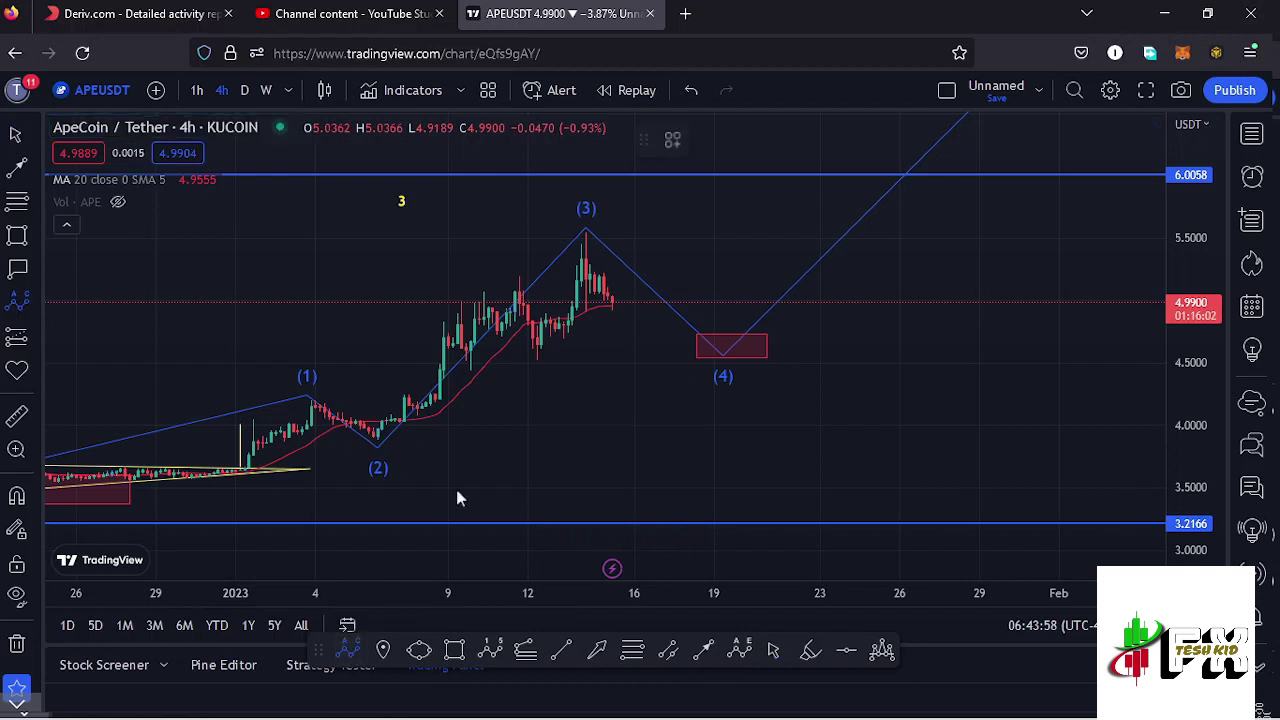
Draw the yellow (A)-(B)-(C) correction from the wave (3) peak, ending at 4.5744 in the red box.
{"action": "left_click", "coordinate": [581, 233]}
{"action": "left_click", "coordinate": [596, 313]}
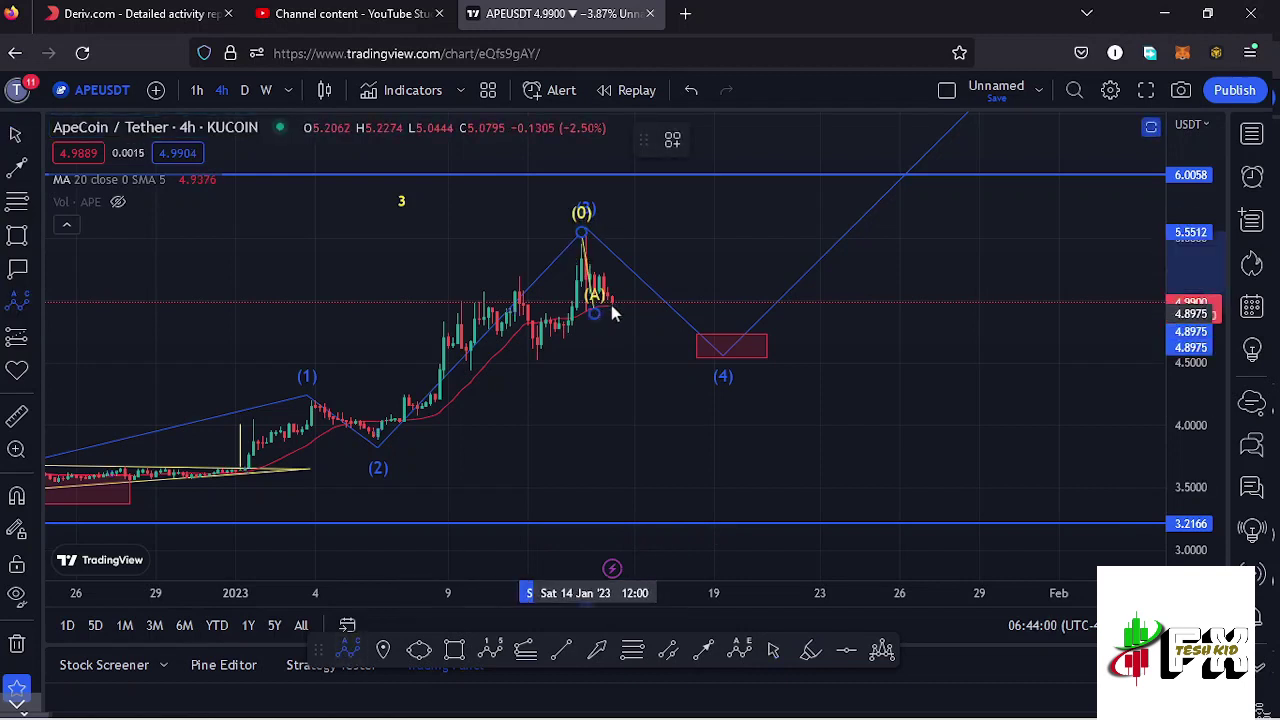
{"action": "left_click", "coordinate": [665, 265]}
{"action": "left_click", "coordinate": [738, 354]}
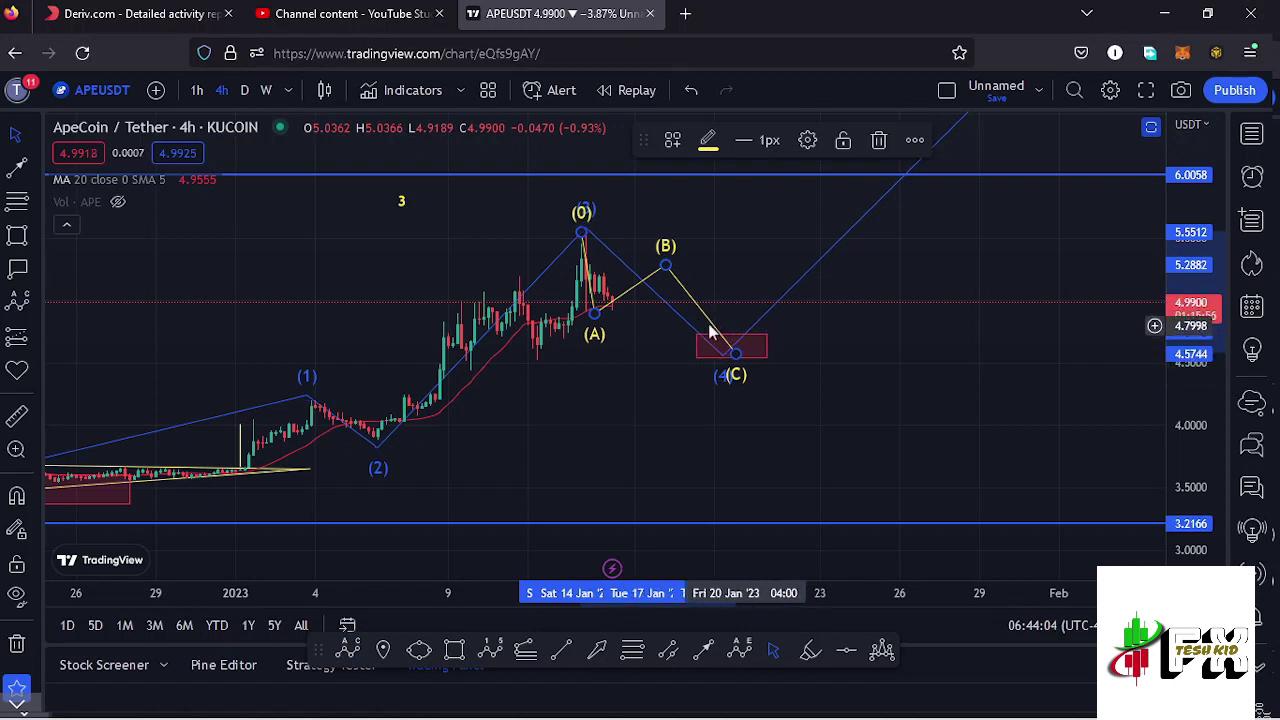
{"action": "scroll", "coordinate": [690, 402], "scroll_direction": "down", "scroll_amount": 3}
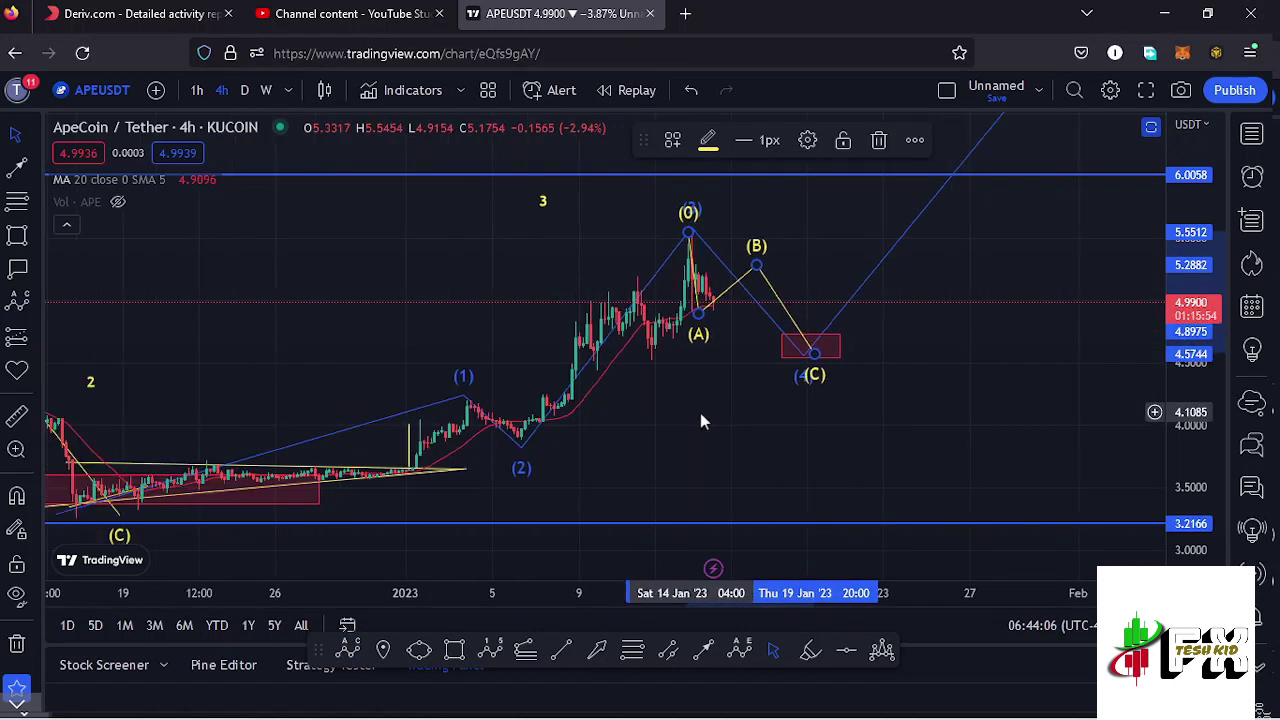
{"action": "left_click_drag", "start_coordinate": [1193, 205], "coordinate": [1193, 237]}
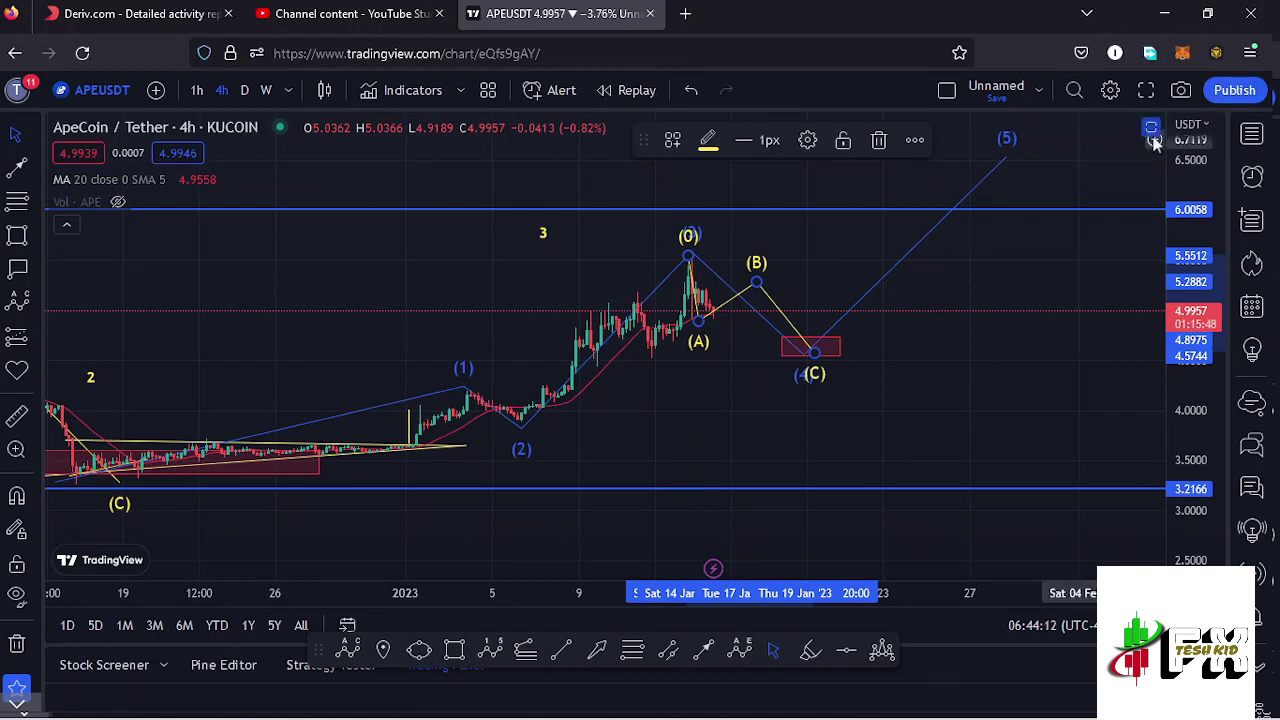
Restore the RSI and MACD panes and briefly maximize the RSI pane to inspect it.
{"action": "left_click", "coordinate": [1151, 130]}
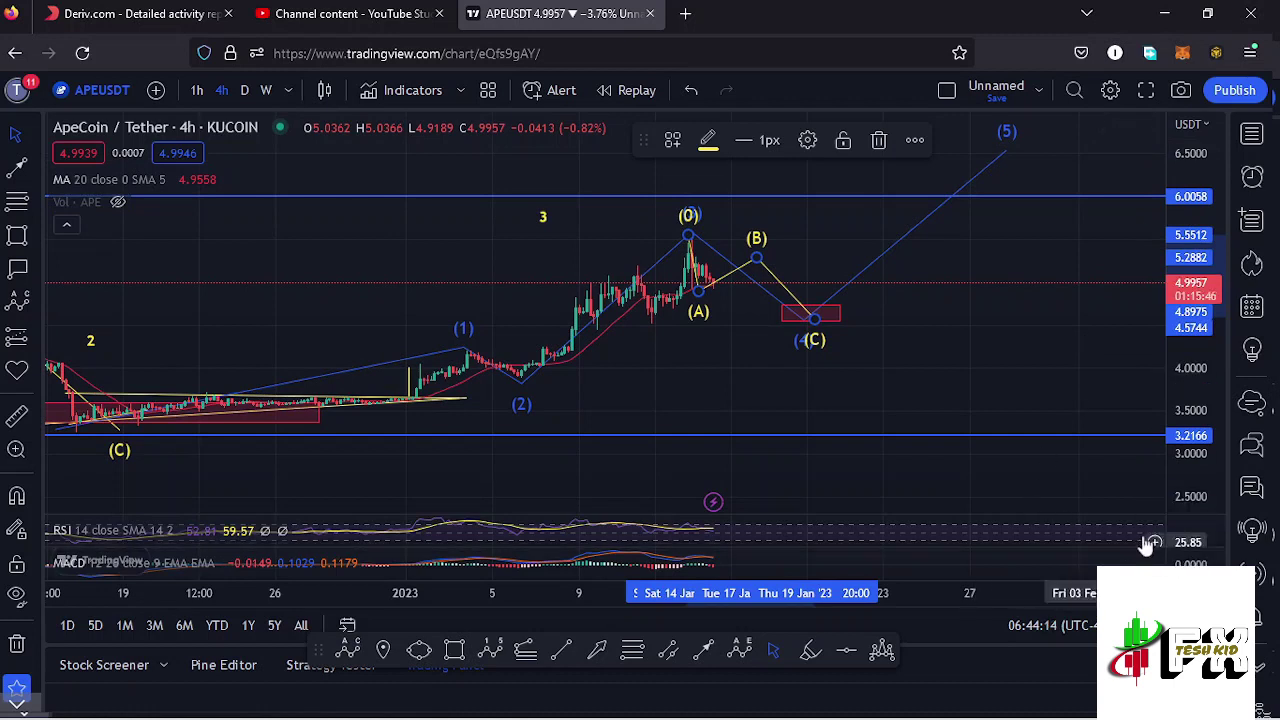
{"action": "left_click", "coordinate": [1151, 531]}
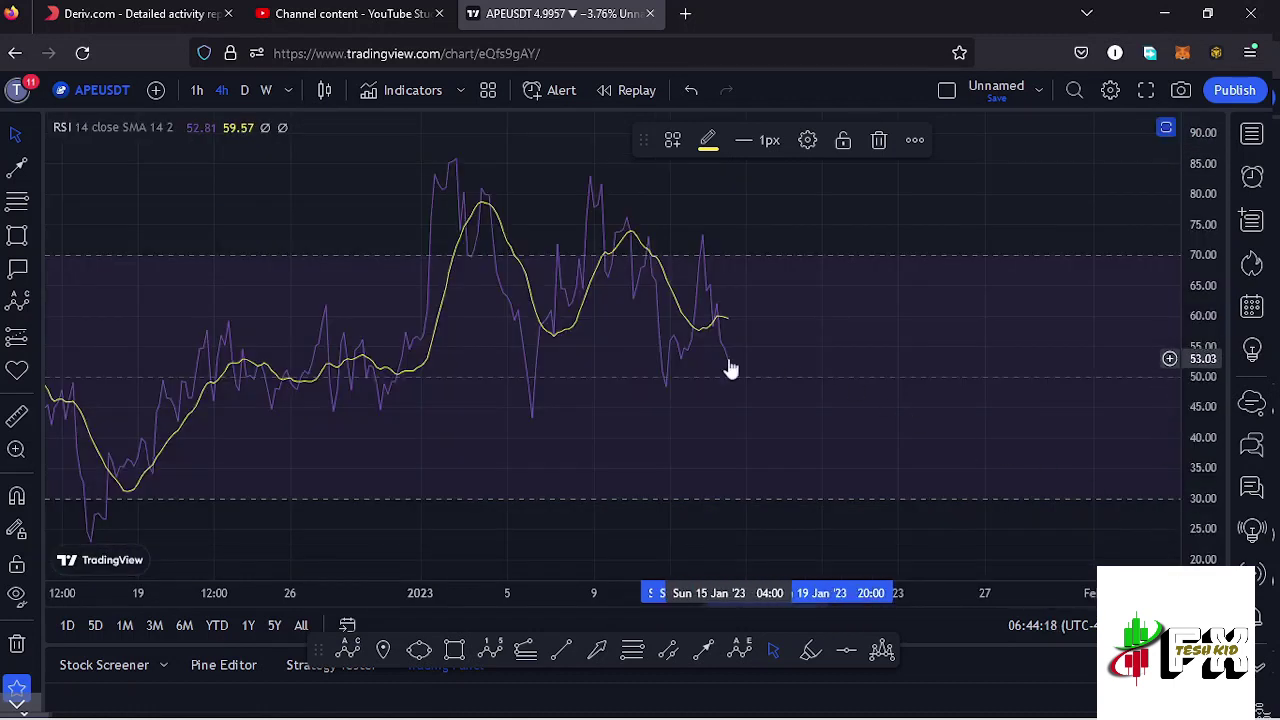
{"action": "left_click", "coordinate": [1167, 128]}
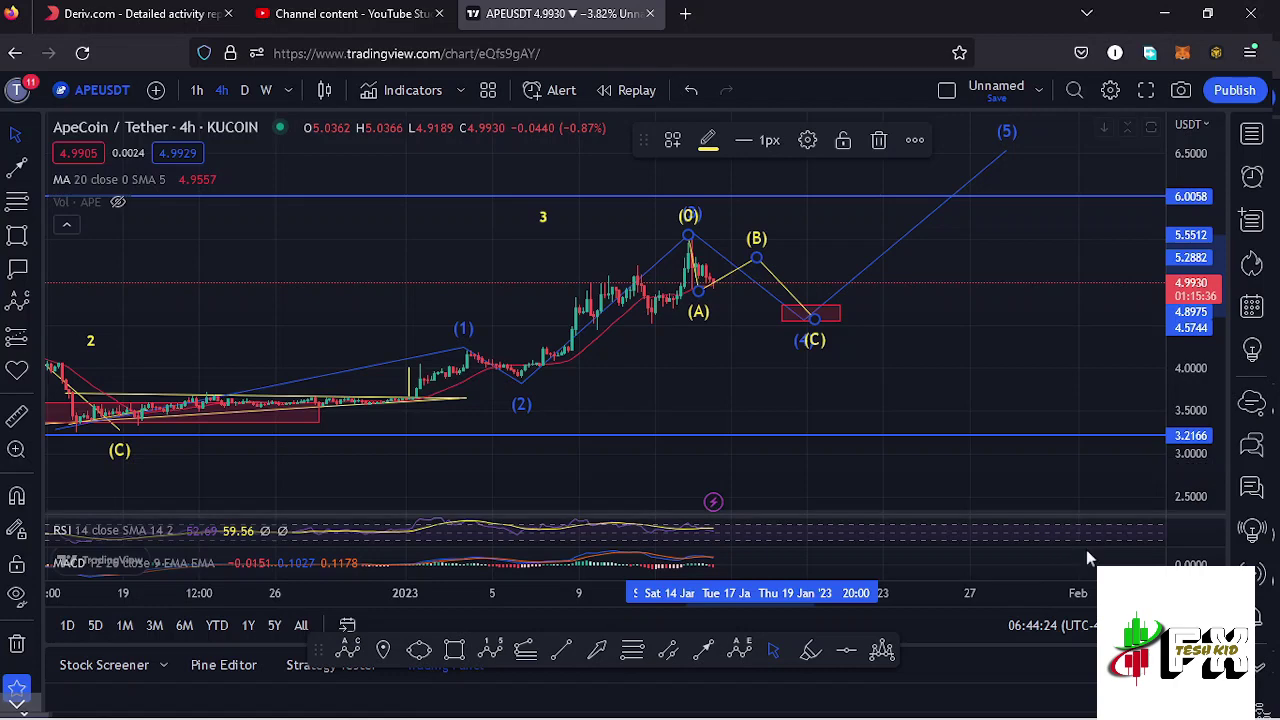
Maximize the MACD pane, pan through its history, then restore it to normal size.
{"action": "left_click", "coordinate": [1151, 563]}
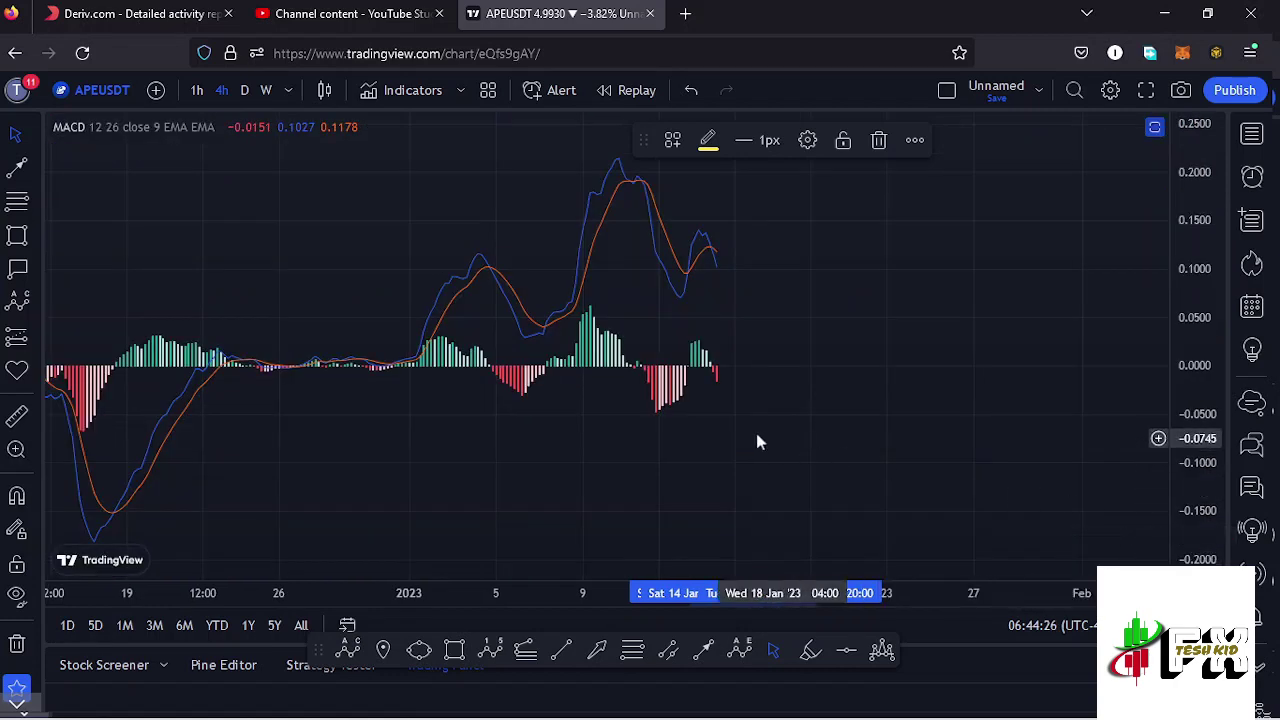
{"action": "scroll", "coordinate": [754, 431], "scroll_direction": "up", "scroll_amount": 5}
{"action": "left_click_drag", "start_coordinate": [611, 440], "coordinate": [826, 437]}
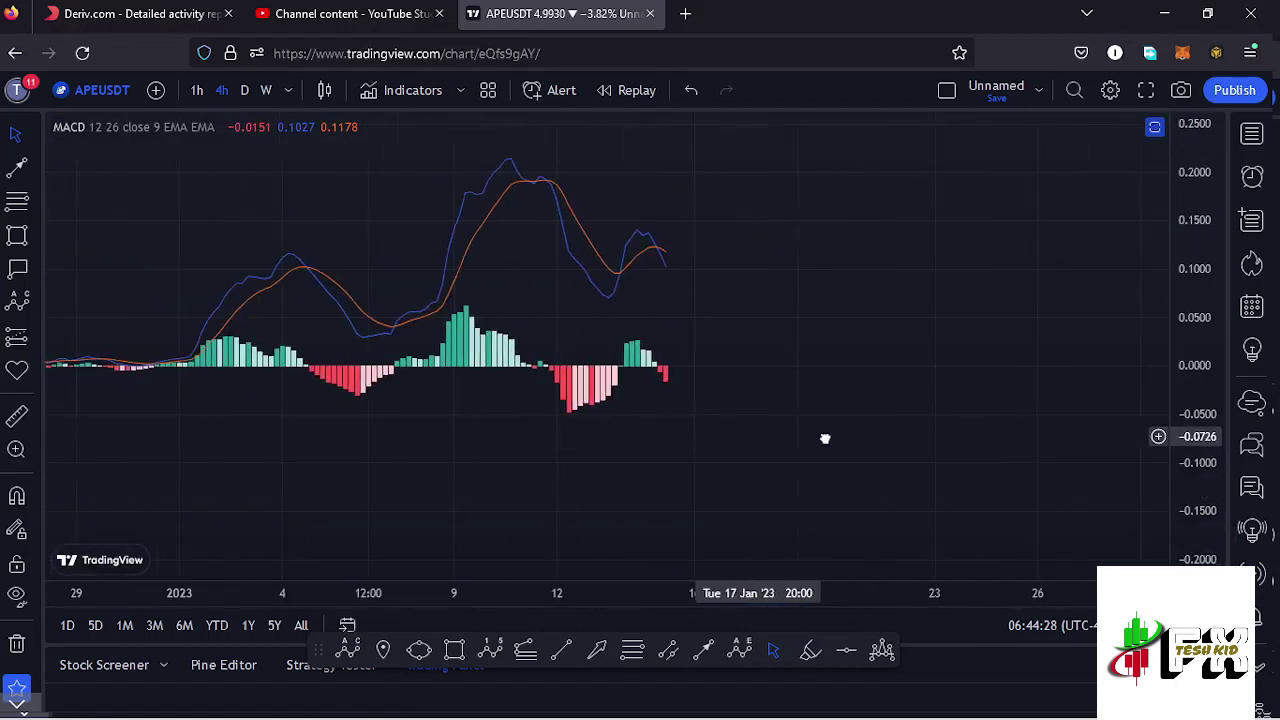
{"action": "left_click_drag", "start_coordinate": [703, 449], "coordinate": [690, 473]}
{"action": "left_click", "coordinate": [1154, 127]}
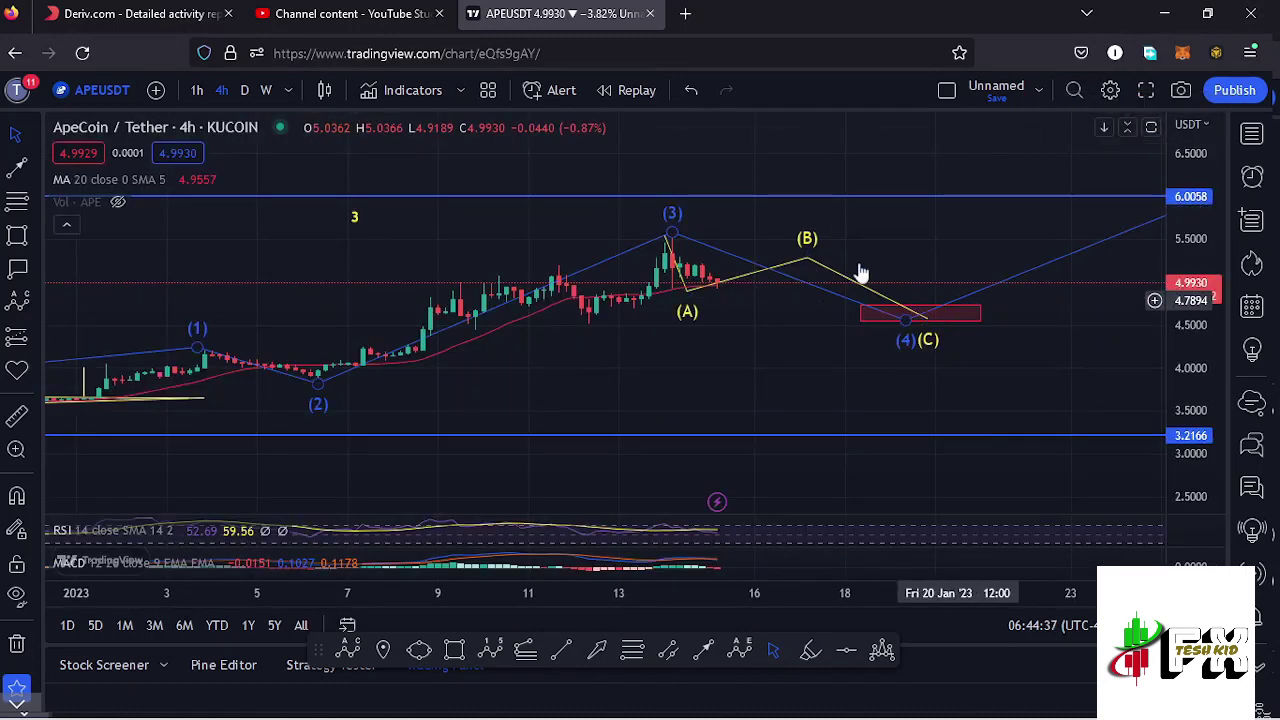
Maximize the price pane and zoom out to show the full count from wave 1 to projected (5).
{"action": "scroll", "coordinate": [991, 380], "scroll_direction": "down", "scroll_amount": 2}
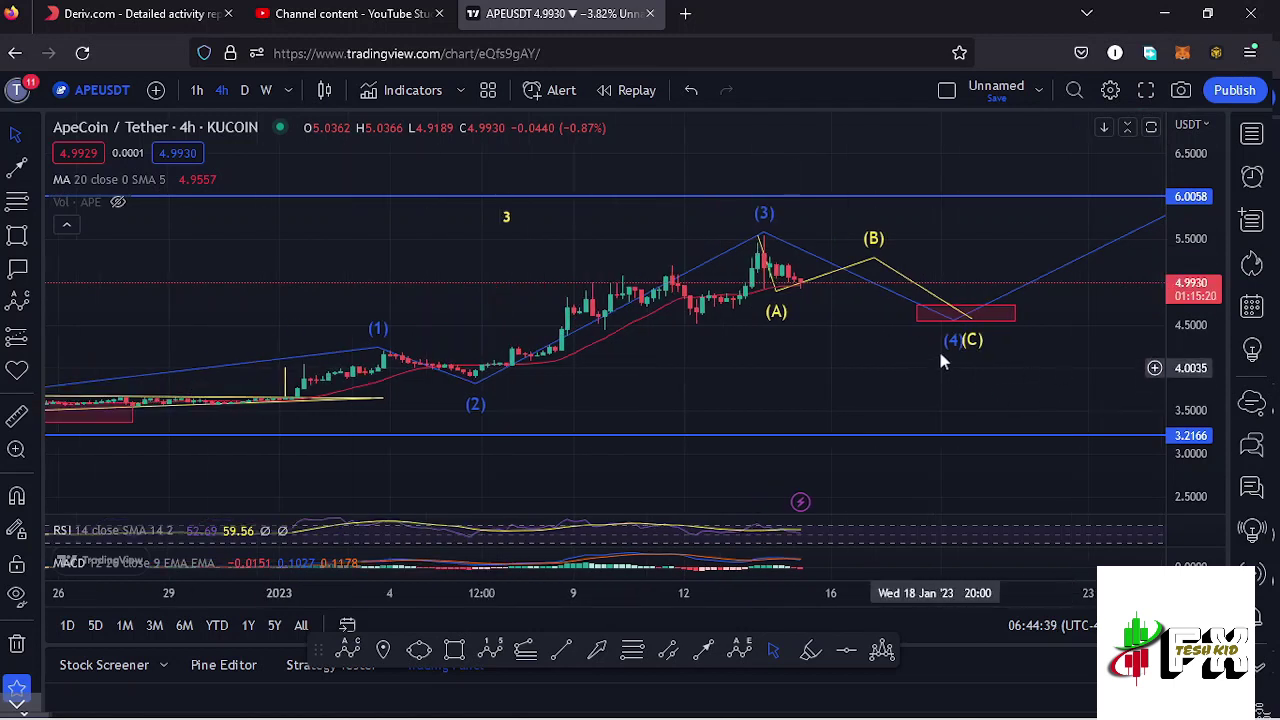
{"action": "left_click", "coordinate": [1156, 128]}
{"action": "scroll", "coordinate": [1064, 250], "scroll_direction": "down", "scroll_amount": 2}
{"action": "left_click_drag", "start_coordinate": [1064, 252], "coordinate": [775, 336]}
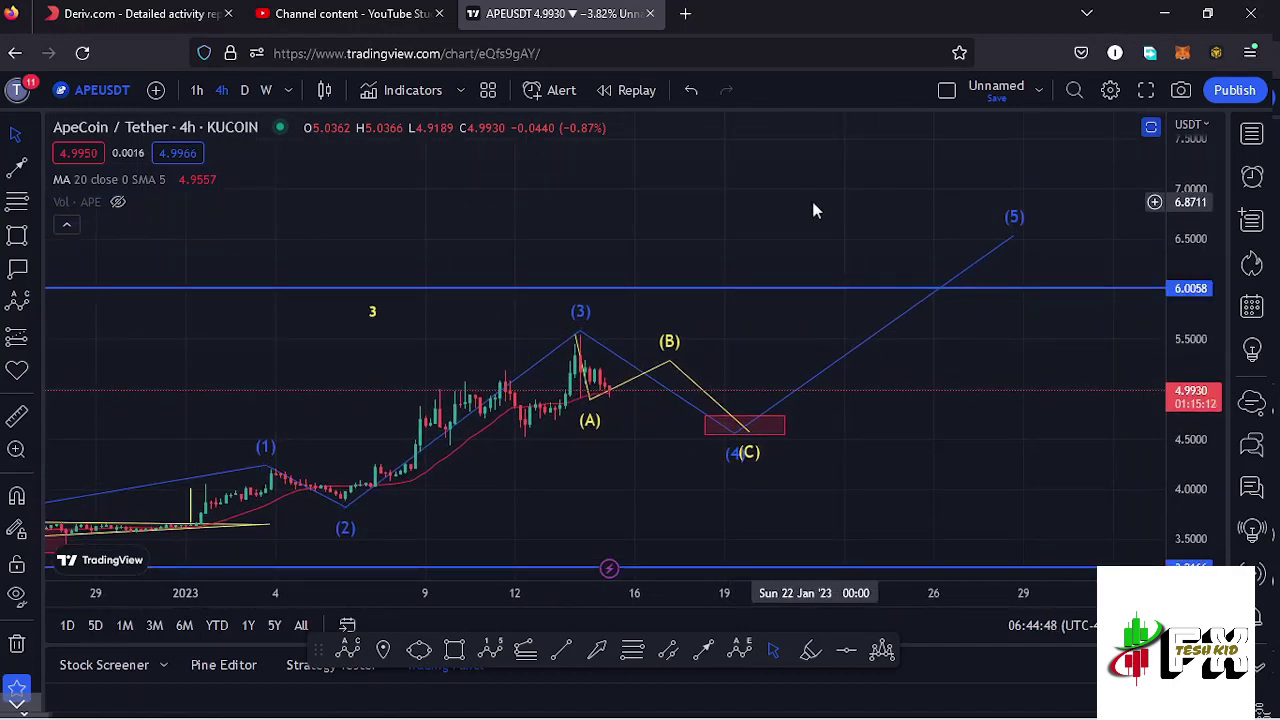
{"action": "scroll", "coordinate": [850, 210], "scroll_direction": "down", "scroll_amount": 2}
{"action": "left_click_drag", "start_coordinate": [964, 210], "coordinate": [866, 217]}
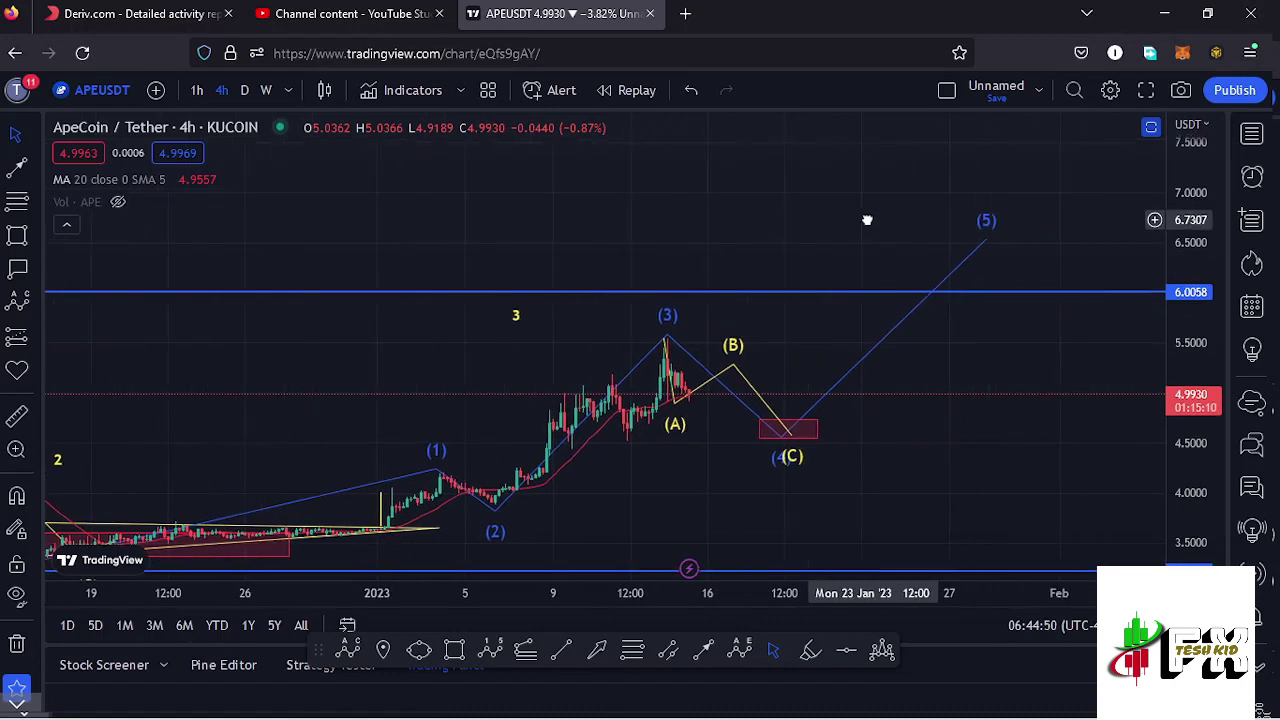
{"action": "scroll", "coordinate": [700, 255], "scroll_direction": "down", "scroll_amount": 3}
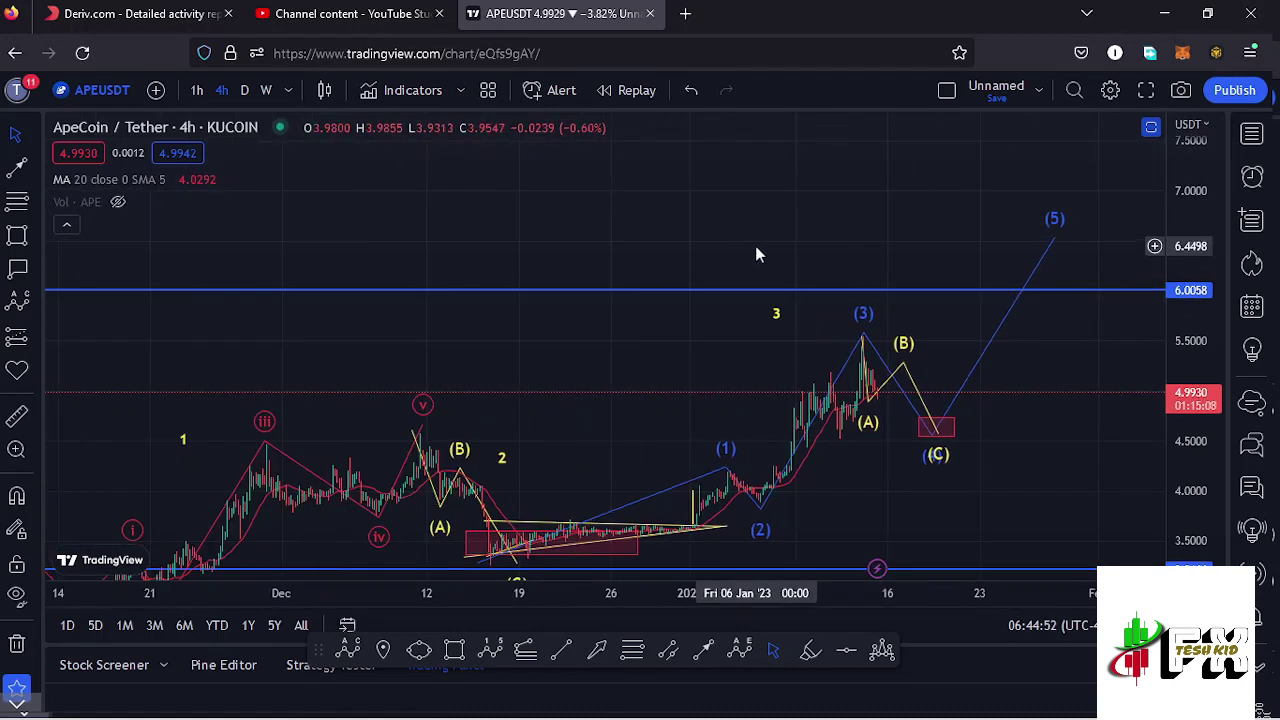